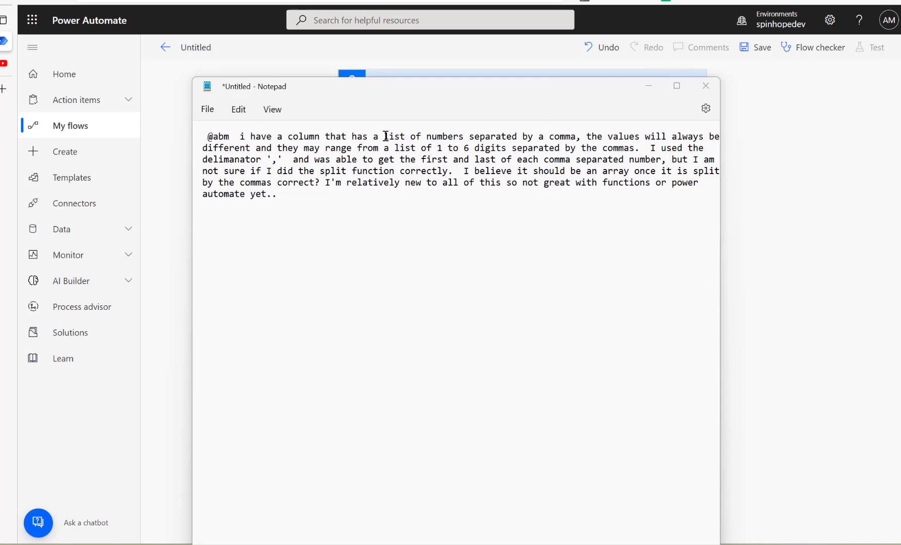
# - Highlight the forum question's phrases about a list of numbers separated by commas
pyautogui.moveTo(368, 137); pyautogui.dragTo(560, 137)
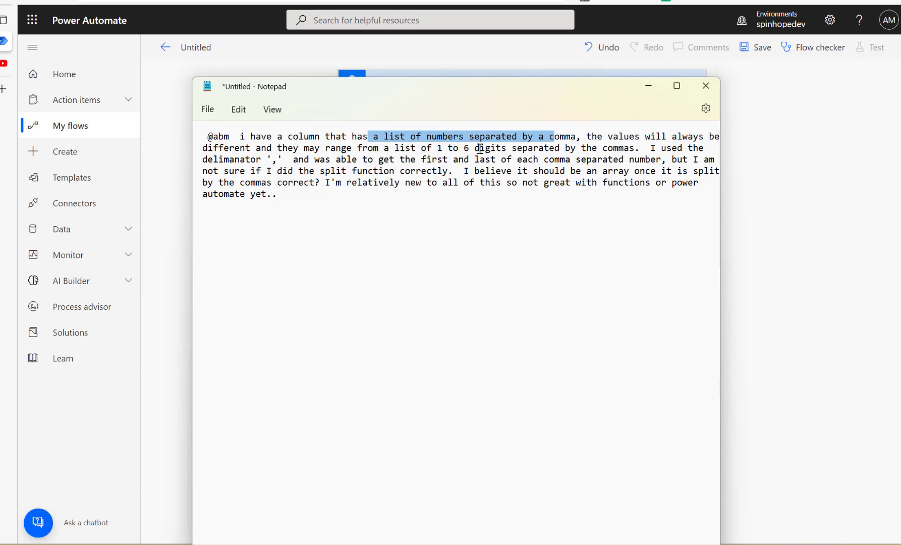
pyautogui.moveTo(523, 150); pyautogui.dragTo(660, 152)
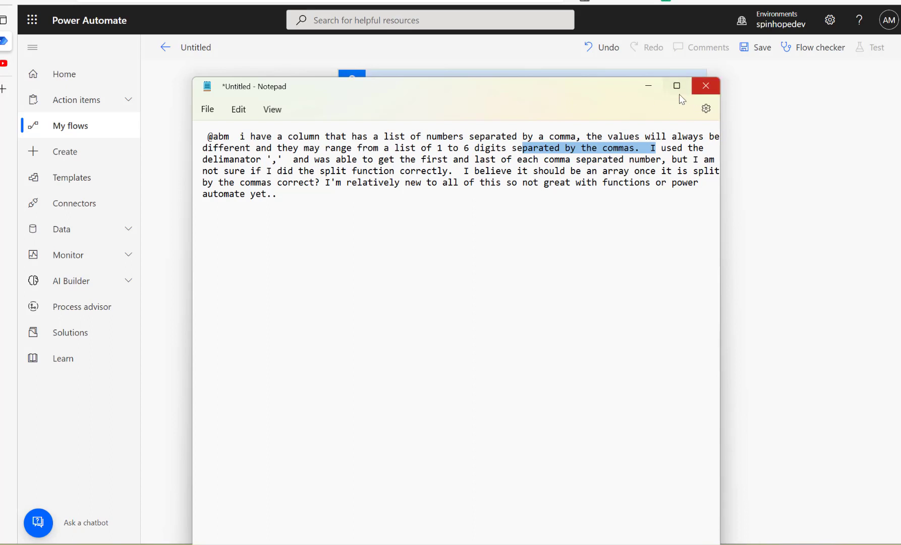
# - Back in the flow, add a Compose step below the trigger with input 10,20,30,40,50,60
pyautogui.click(707, 85)
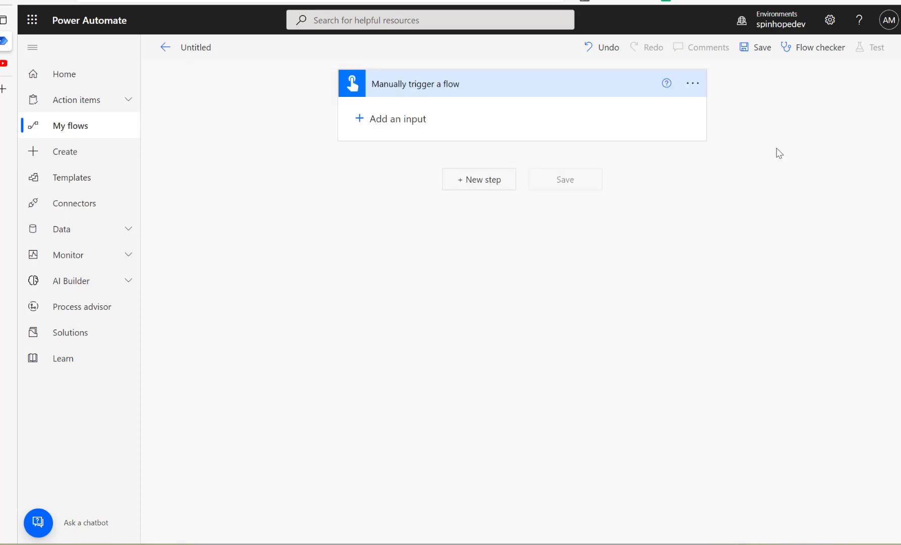
pyautogui.click(473, 186)
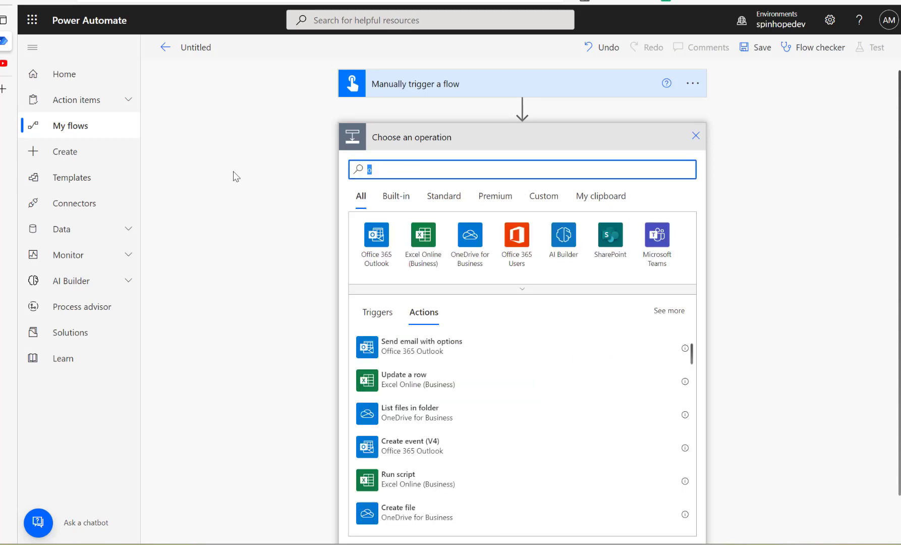
pyautogui.write('compose')
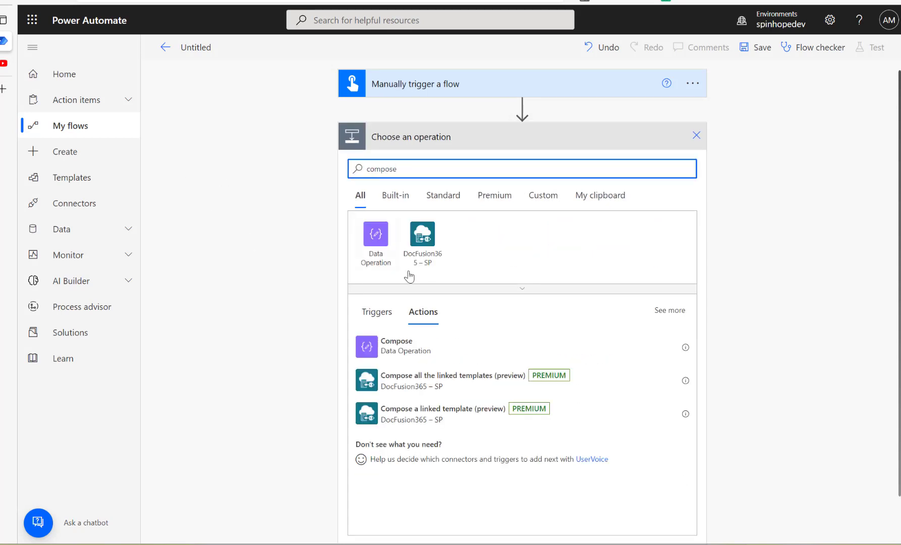
pyautogui.click(401, 356)
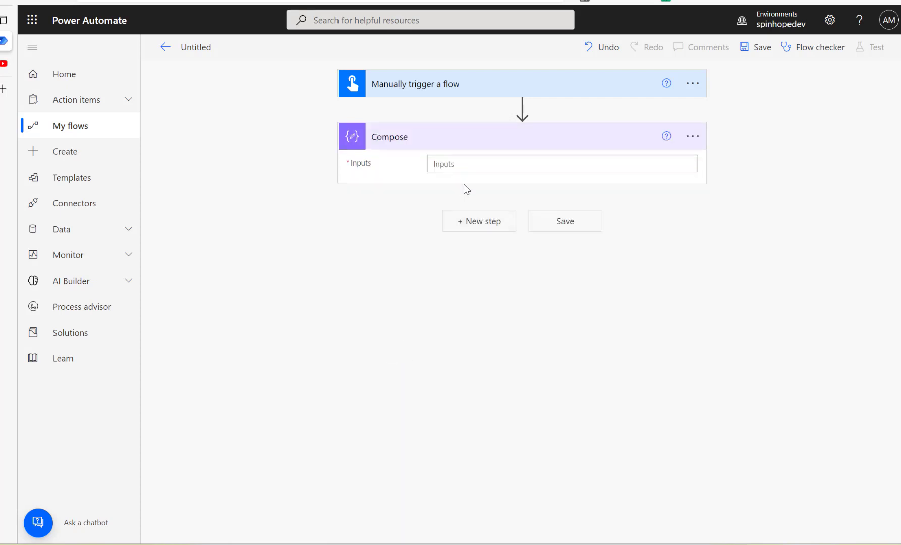
pyautogui.click(457, 165)
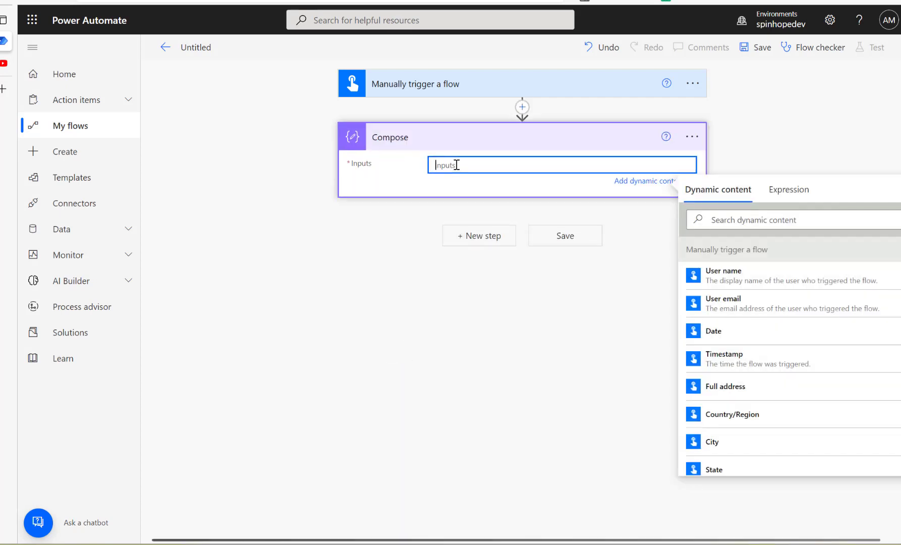
pyautogui.write('10,20,30,40,50,60')
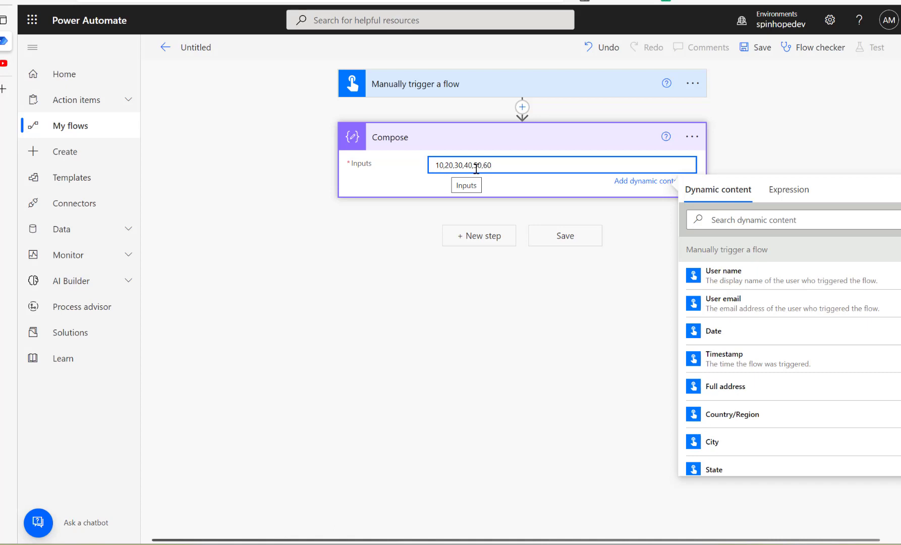
# - Add Compose 2 with the expression split(outputs('Compose'),',') as its input
pyautogui.click(473, 237)
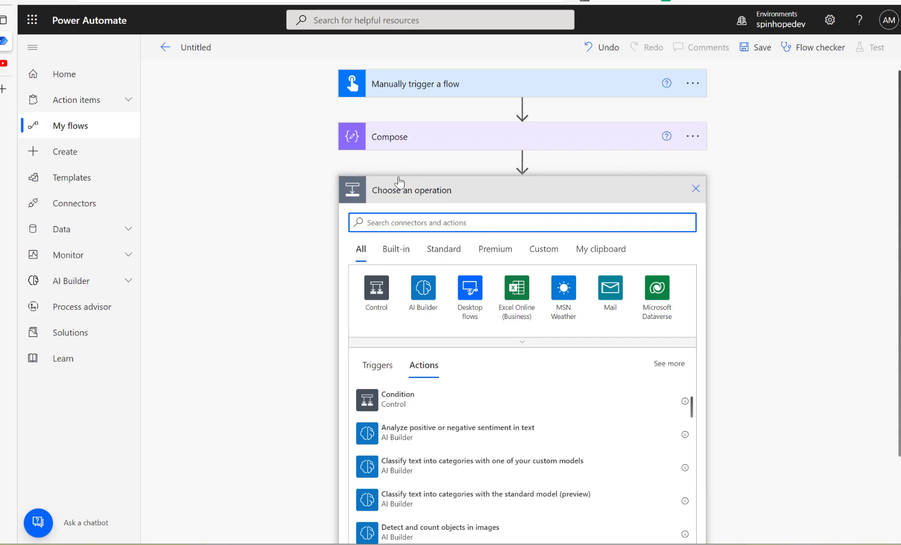
pyautogui.write('compose')
pyautogui.click(400, 401)
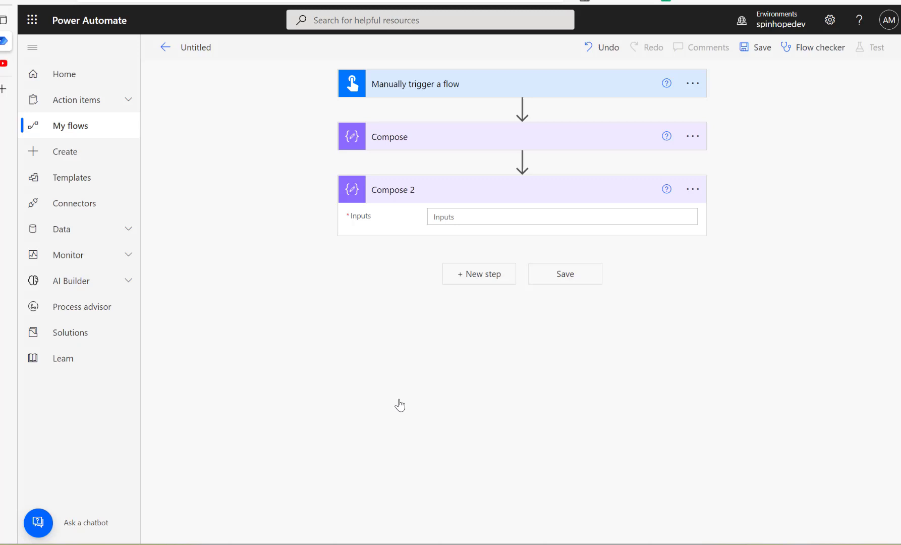
pyautogui.click(447, 218)
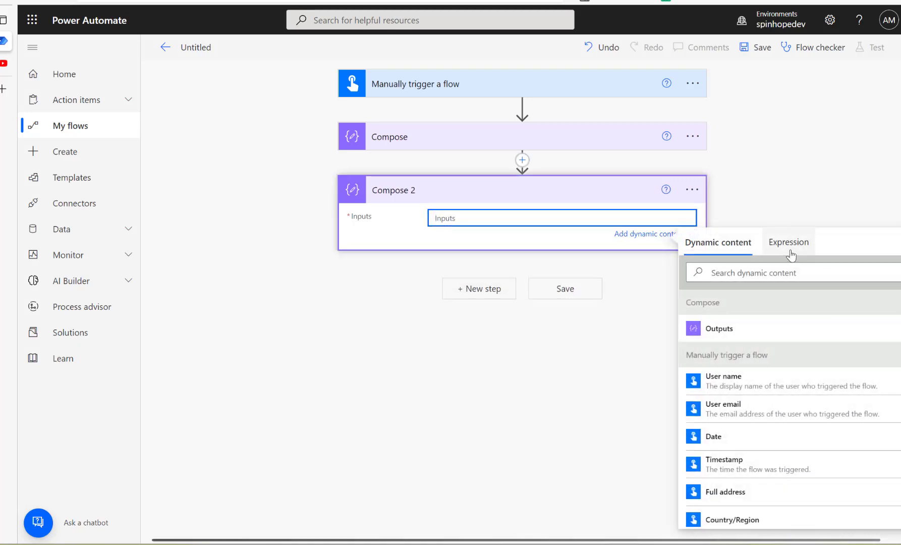
pyautogui.click(790, 248)
pyautogui.write('split(')
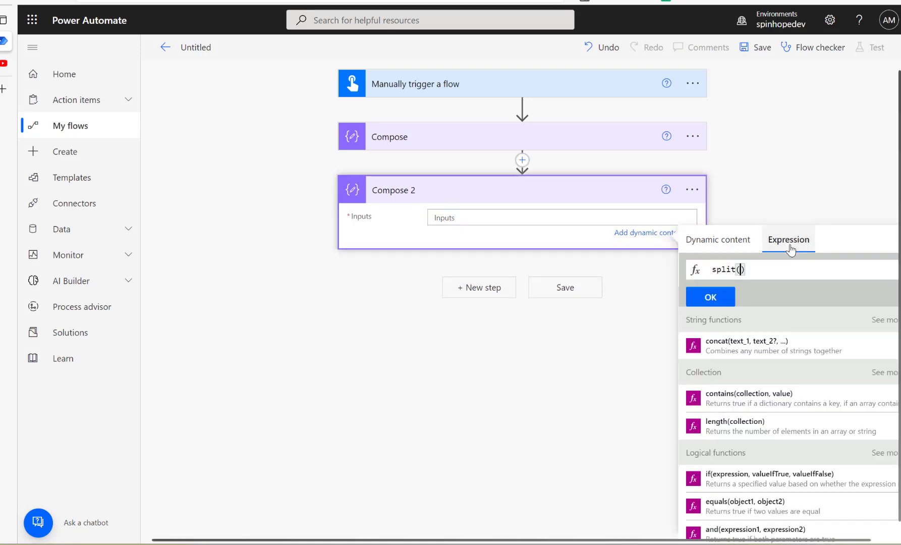
pyautogui.click(719, 247)
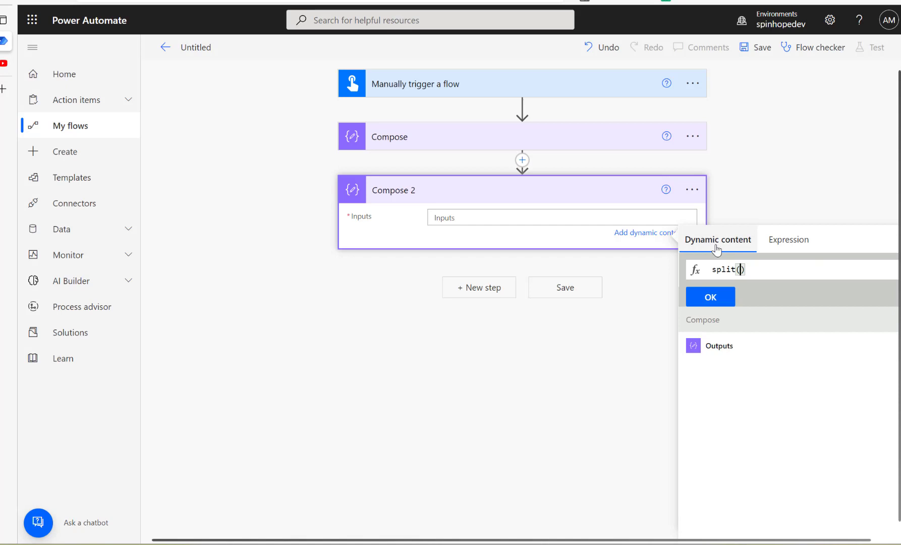
pyautogui.click(702, 348)
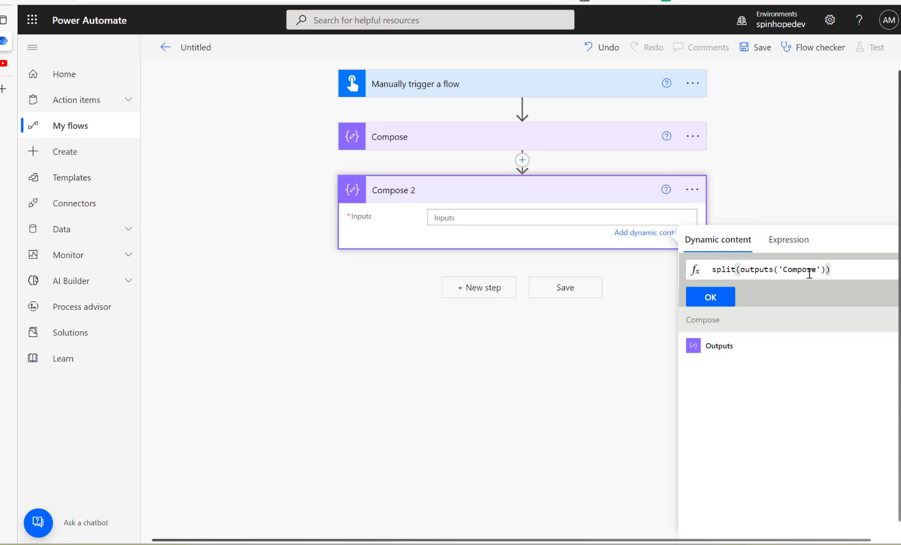
pyautogui.write(",','")
pyautogui.click(717, 296)
# - Add Compose 3 with the expression first(outputs('Compose_2')) as its input
pyautogui.click(464, 297)
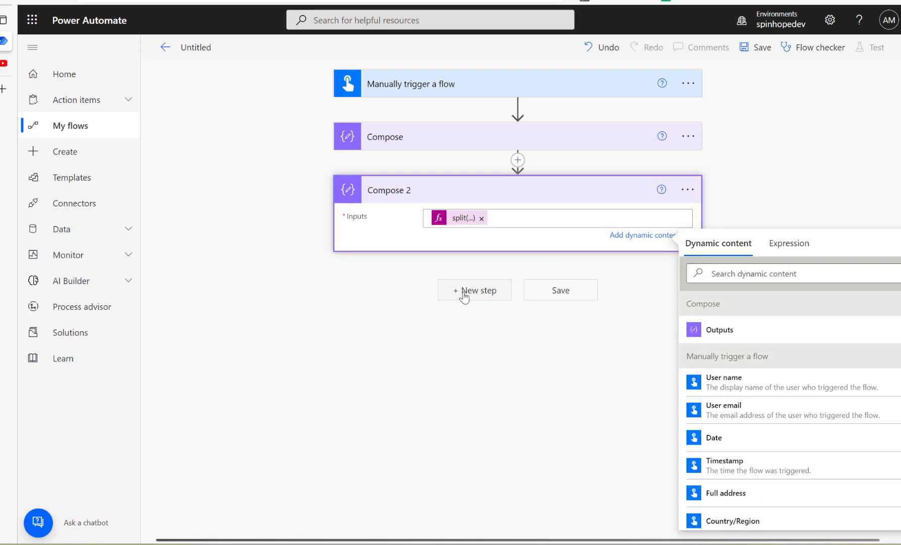
pyautogui.write('compose')
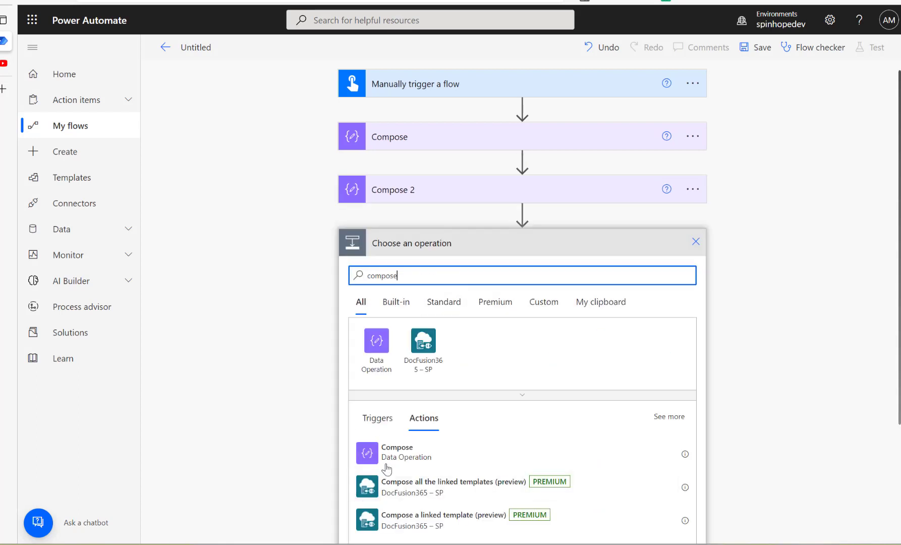
pyautogui.click(399, 454)
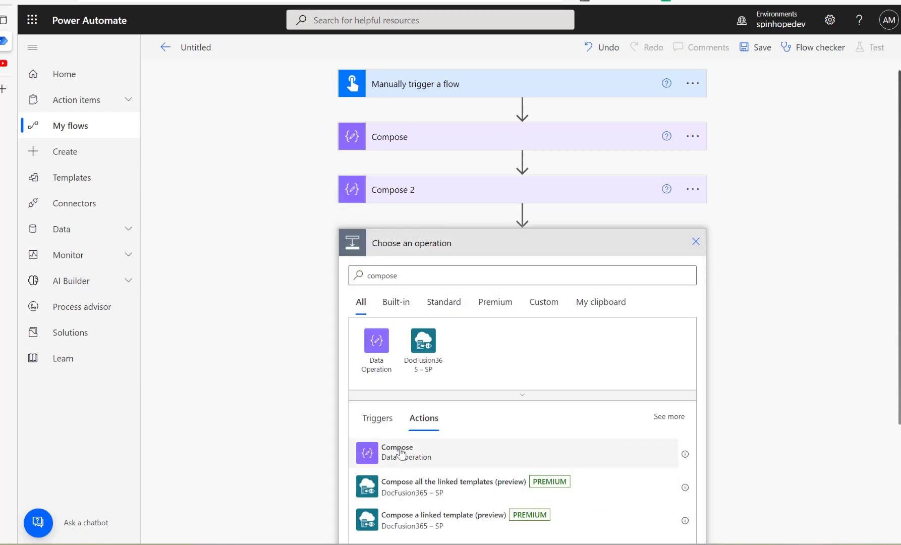
pyautogui.click(446, 271)
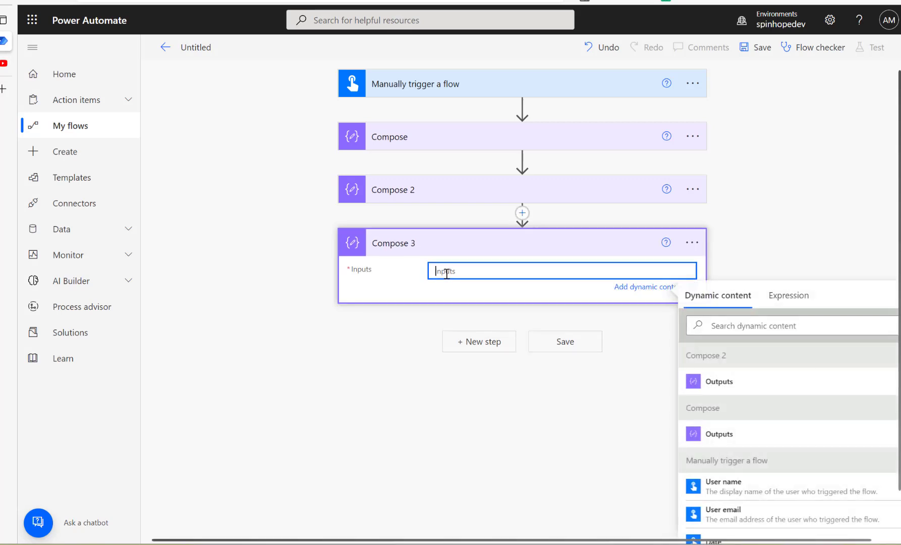
pyautogui.click(789, 295)
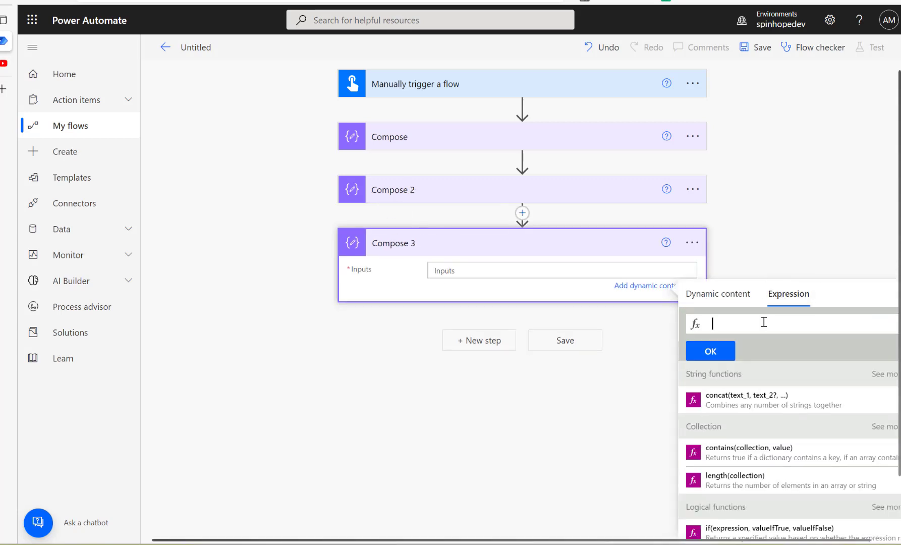
pyautogui.write('first(')
pyautogui.click(719, 293)
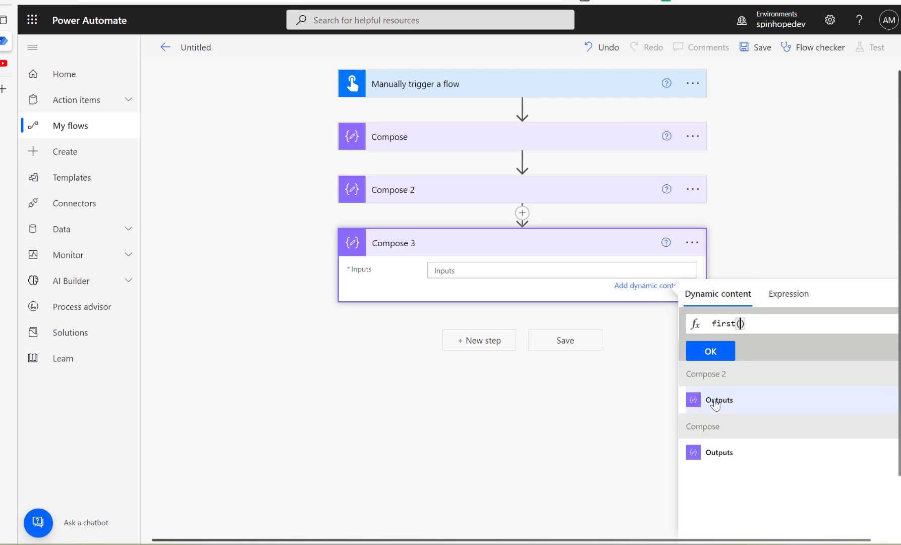
pyautogui.click(713, 399)
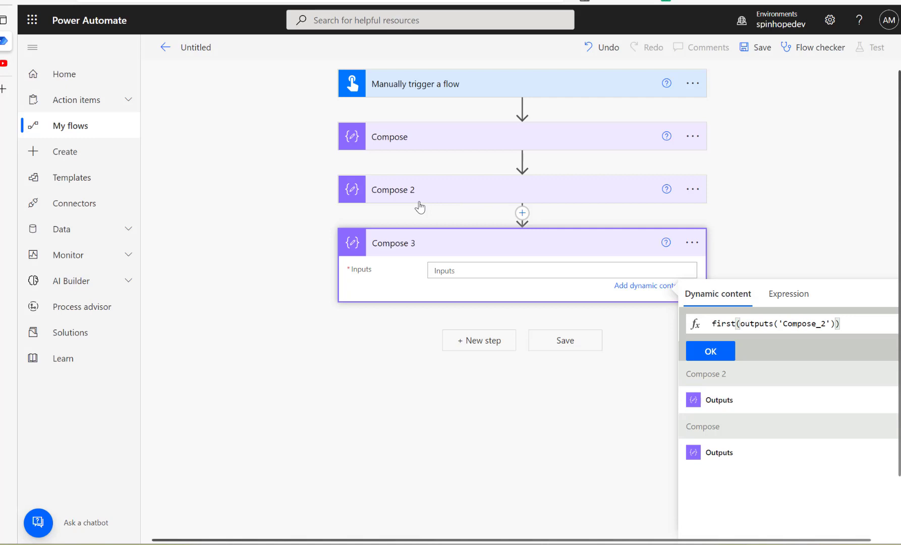
pyautogui.click(712, 355)
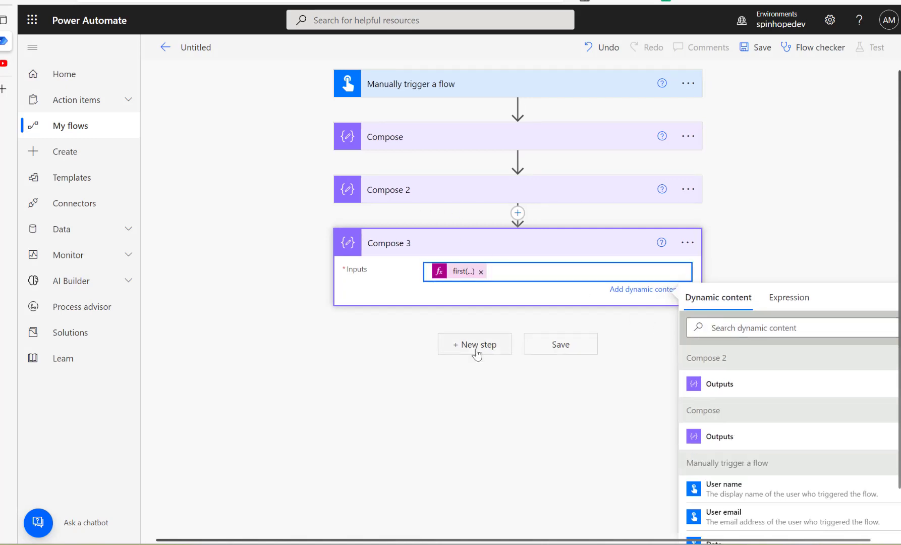
# - Add Compose 4 with last(outputs('Compose_2')) as input, then expand Compose 3 to review it
pyautogui.click(476, 346)
pyautogui.write('compose')
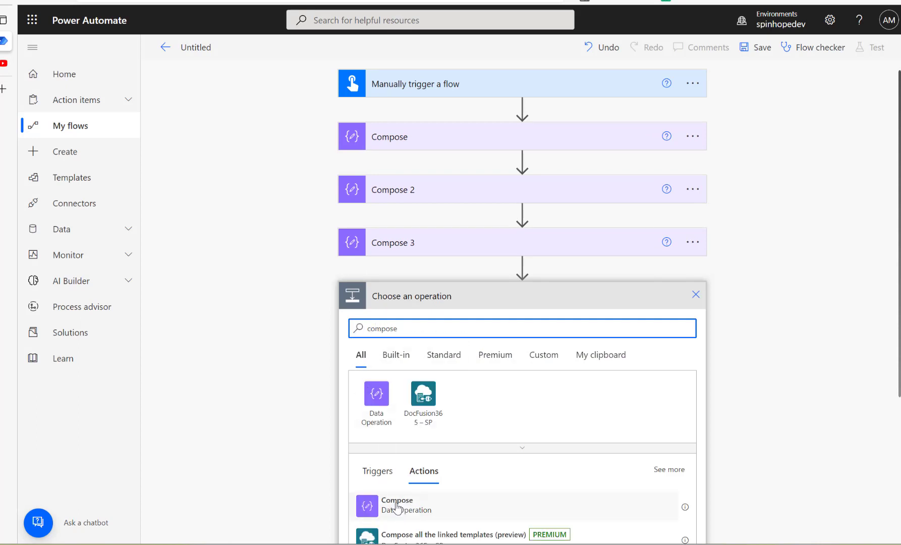
pyautogui.click(390, 508)
pyautogui.click(492, 324)
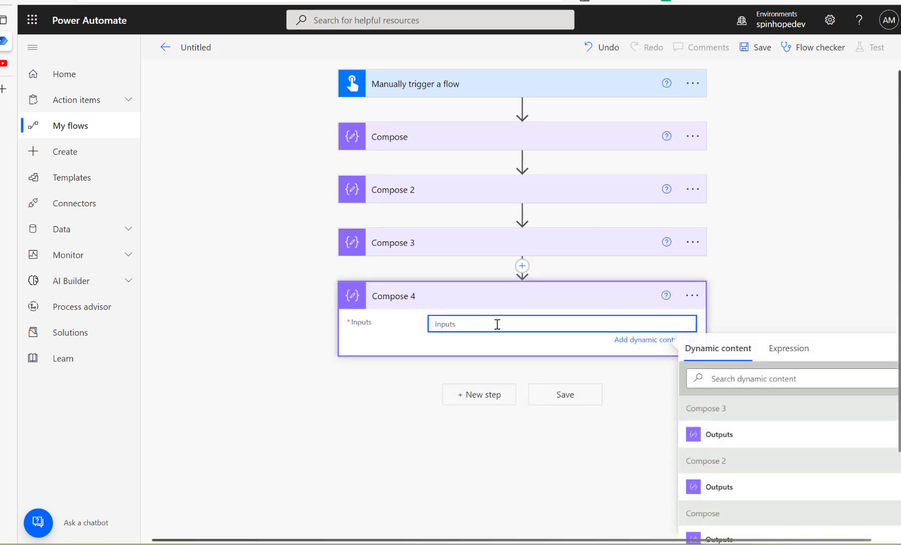
pyautogui.click(789, 349)
pyautogui.write('last(')
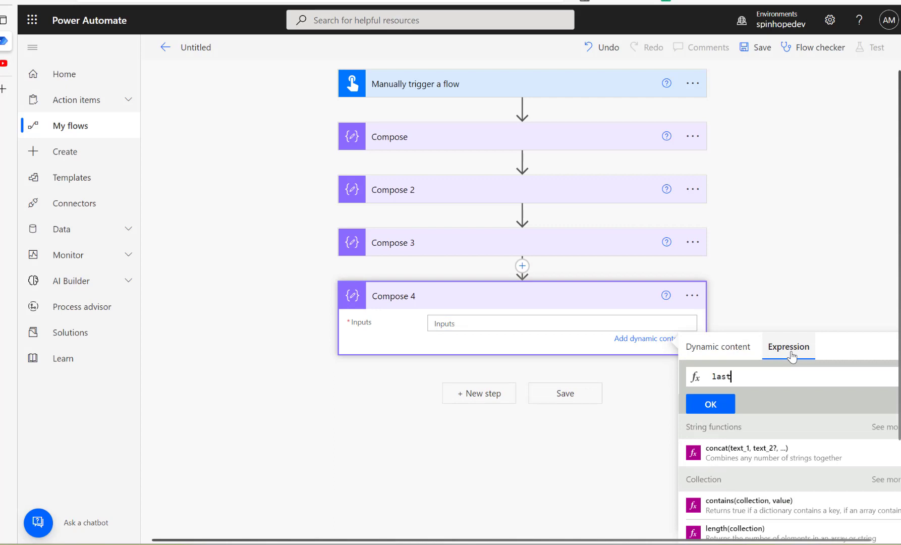
pyautogui.click(715, 345)
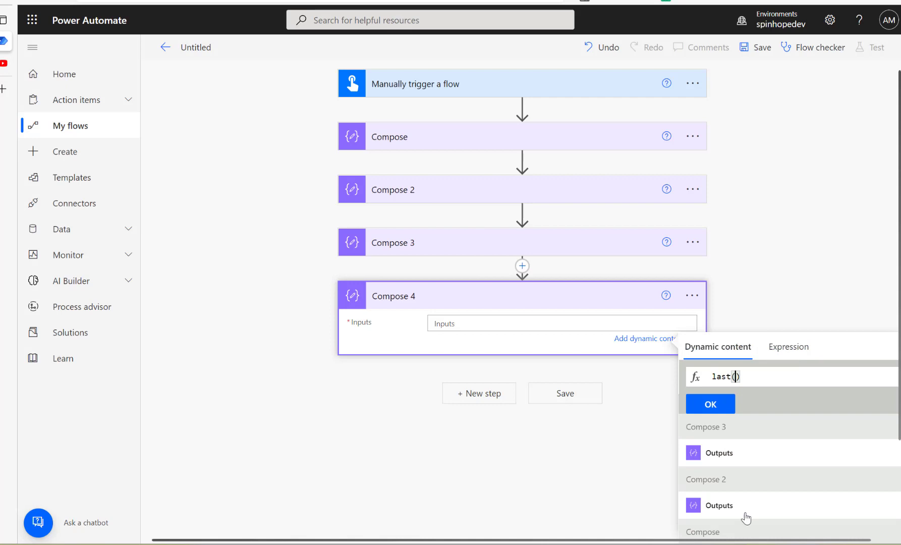
pyautogui.click(713, 506)
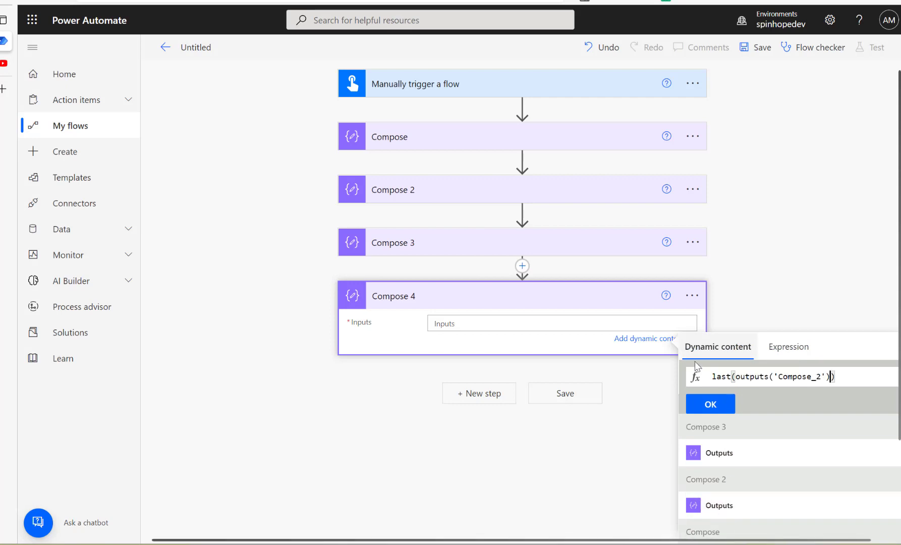
pyautogui.click(711, 404)
pyautogui.click(452, 248)
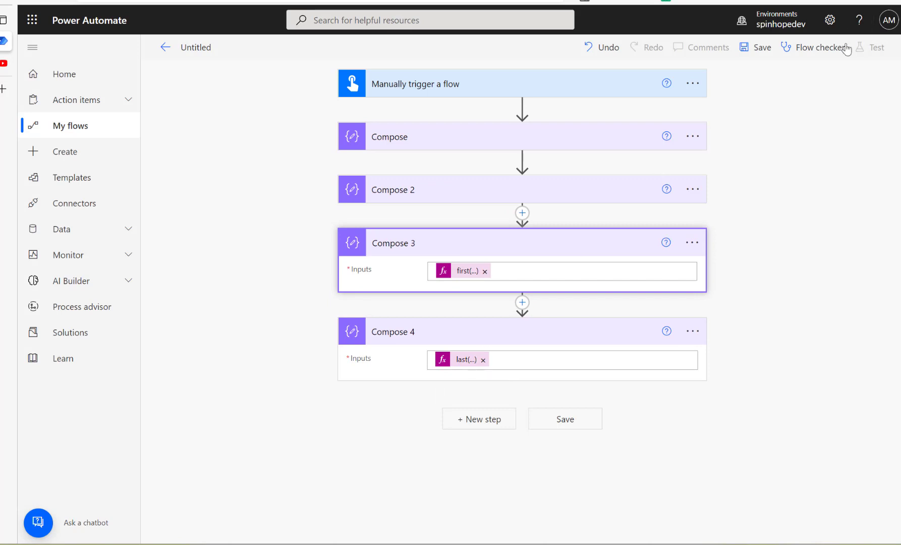
# - Rename the flow to 'Split Demo Expression' and save it
pyautogui.click(203, 52)
pyautogui.hotkey('ctrl', 'a')
pyautogui.write('Split Demo Express')
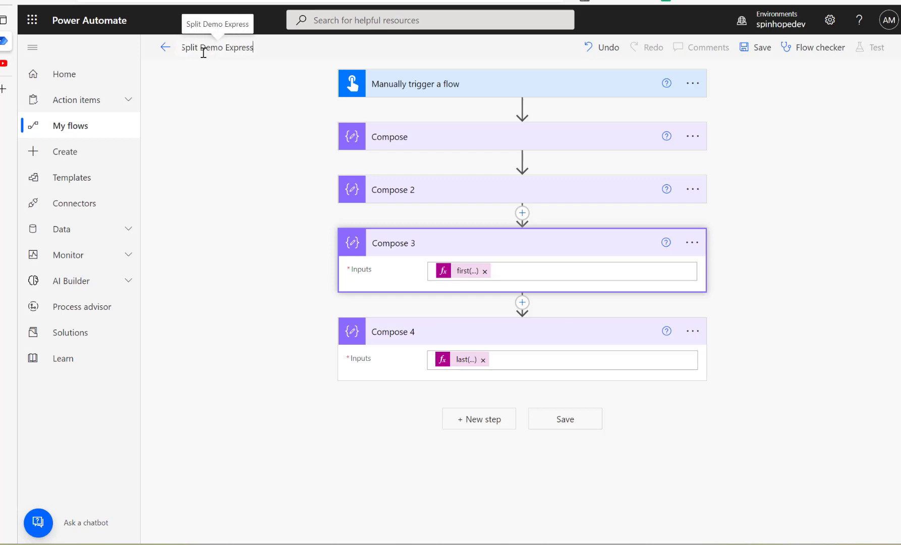
pyautogui.write('ion')
pyautogui.click(758, 52)
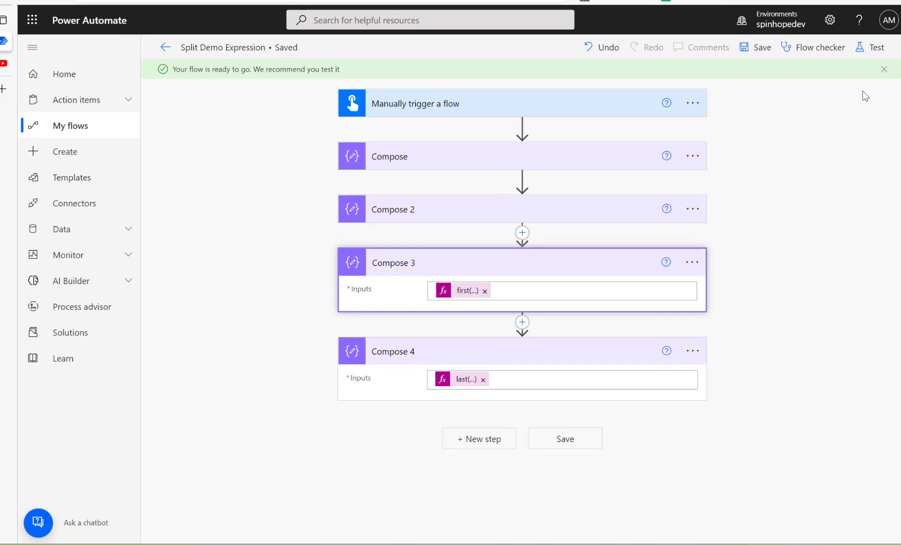
# - Run a manual test of the flow and view the run results
pyautogui.click(858, 49)
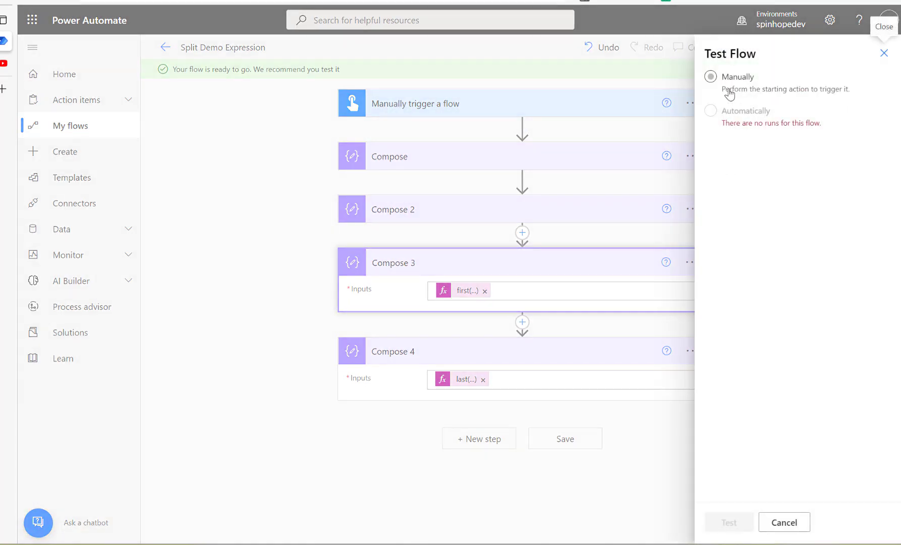
pyautogui.click(730, 94)
pyautogui.click(740, 522)
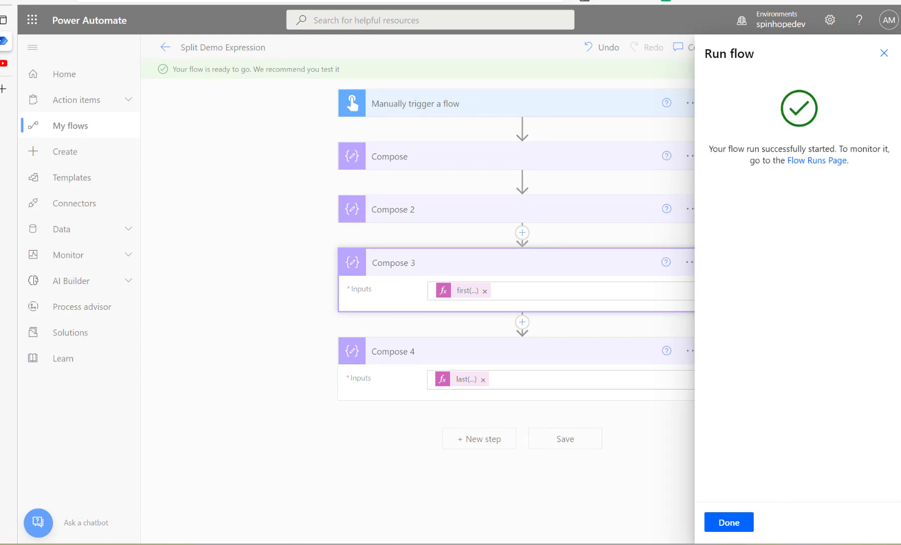
pyautogui.click(729, 522)
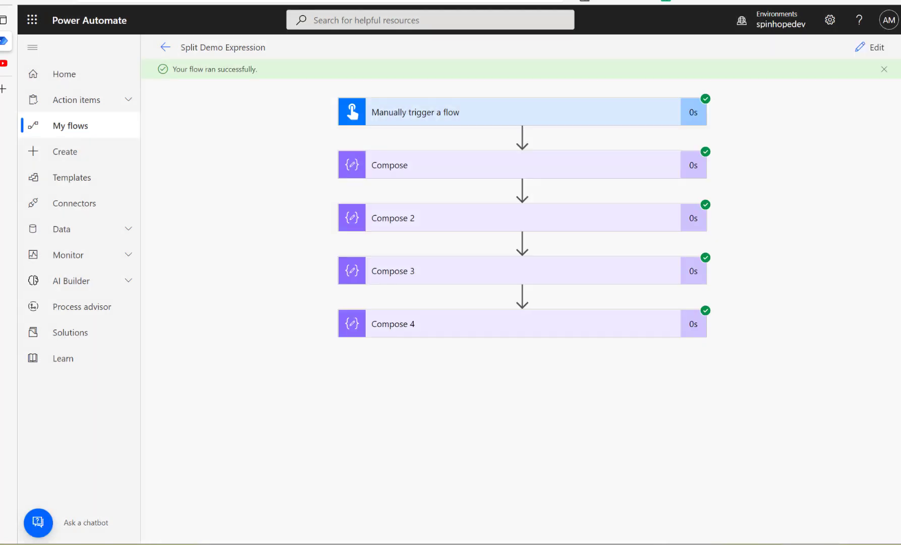
# - Inspect Compose 2's split array and its raw outputs in the run view
pyautogui.click(418, 217)
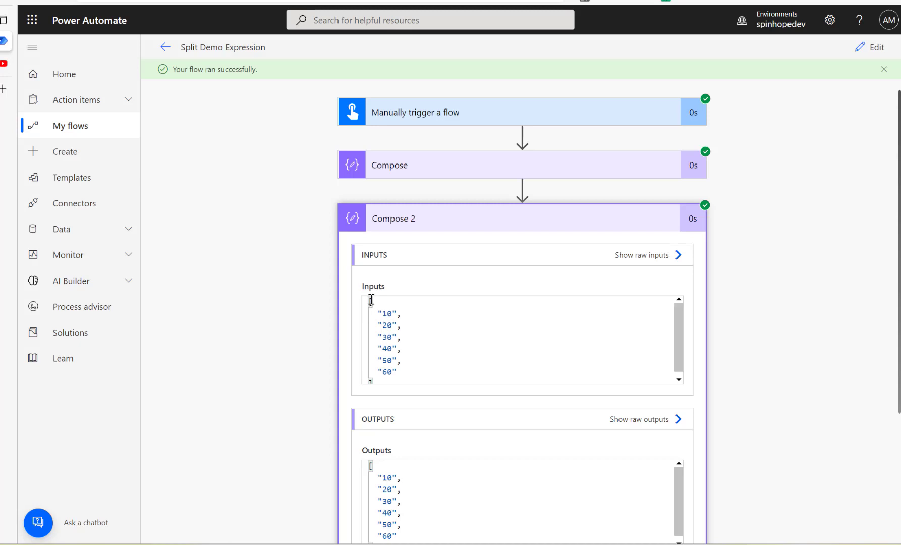
pyautogui.moveTo(371, 300); pyautogui.dragTo(421, 376)
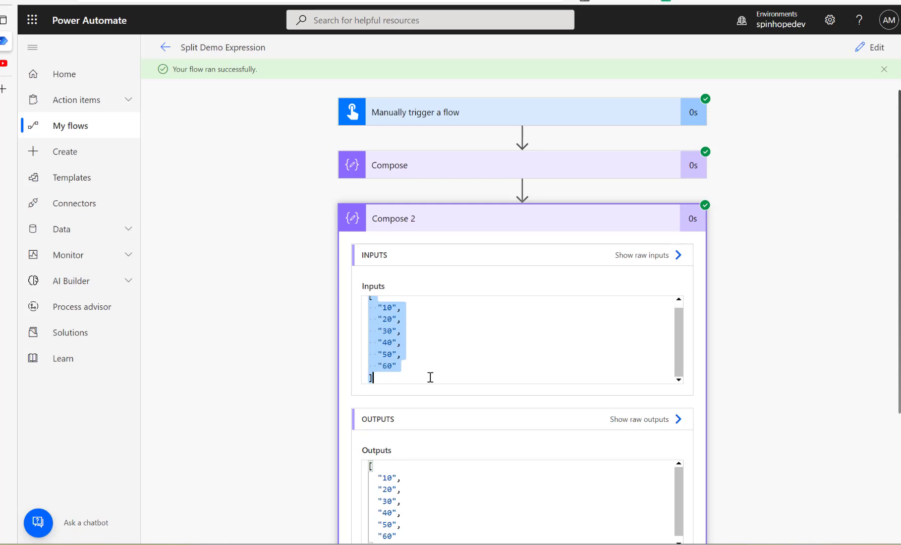
pyautogui.click(641, 421)
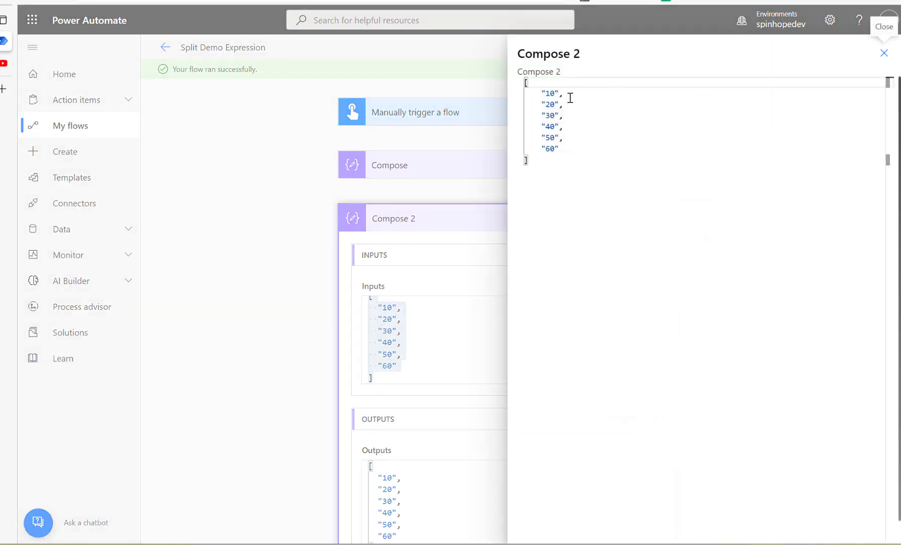
pyautogui.click(884, 53)
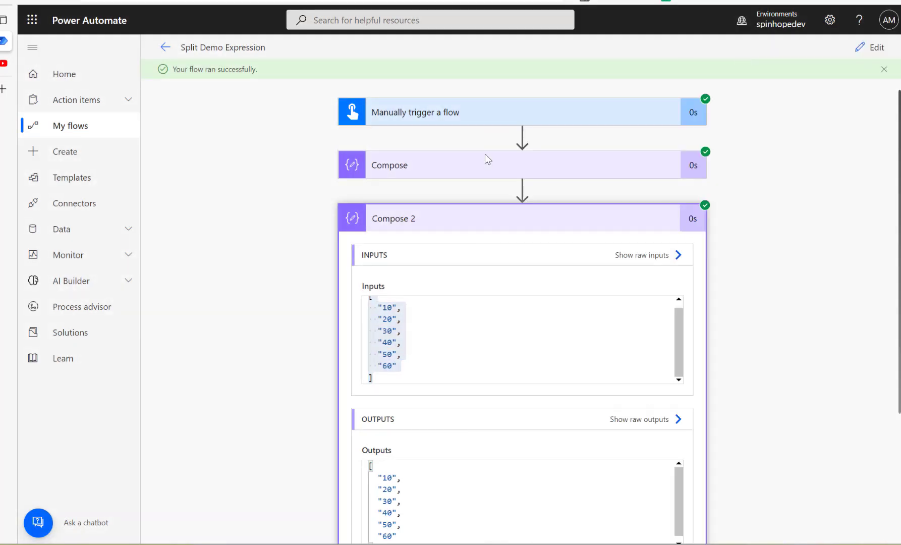
pyautogui.click(481, 221)
# - Expand Compose 3 and Compose 4 to see the first value 10 and last value 60
pyautogui.click(455, 271)
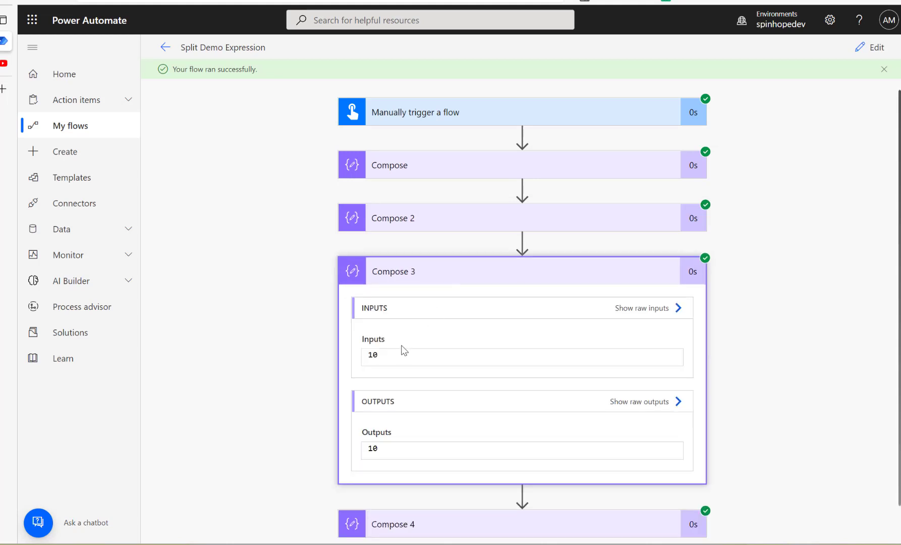
pyautogui.scroll(-1, 789, 416)
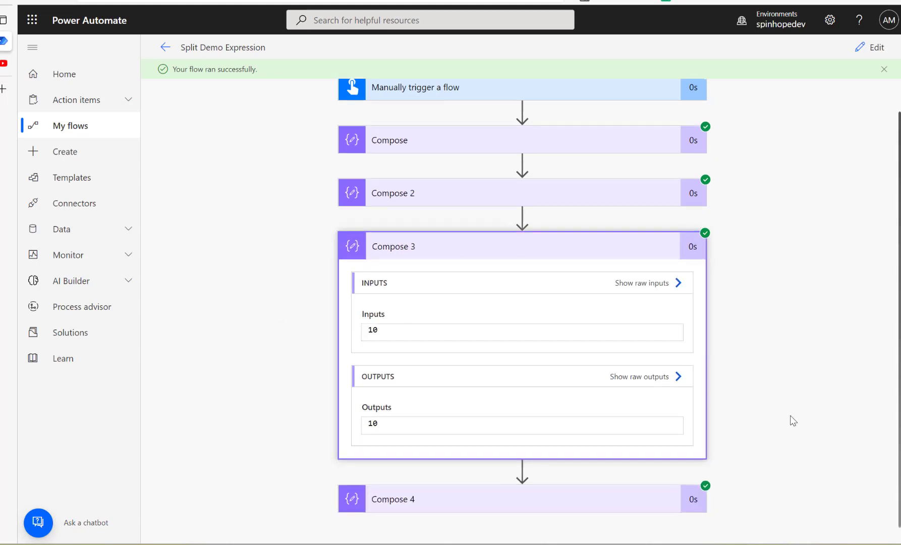
pyautogui.click(488, 498)
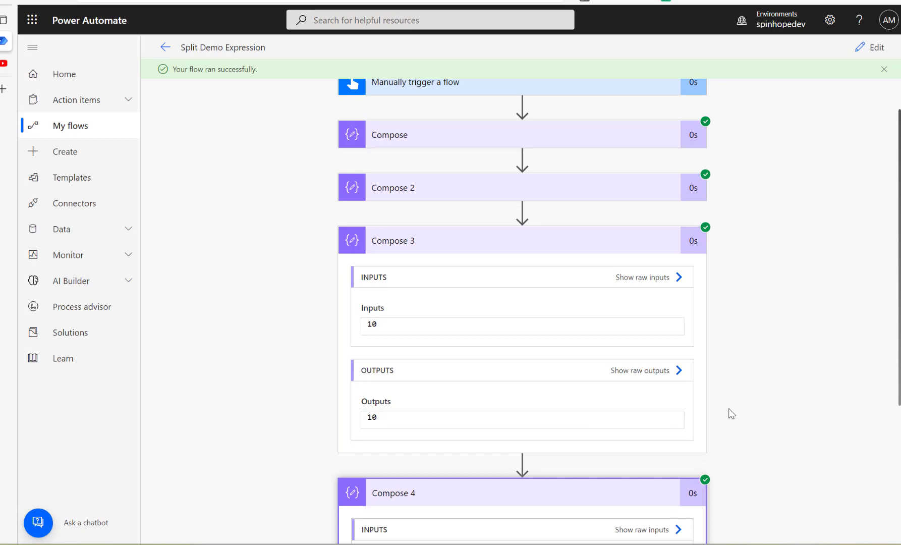
pyautogui.scroll(-4, 729, 408)
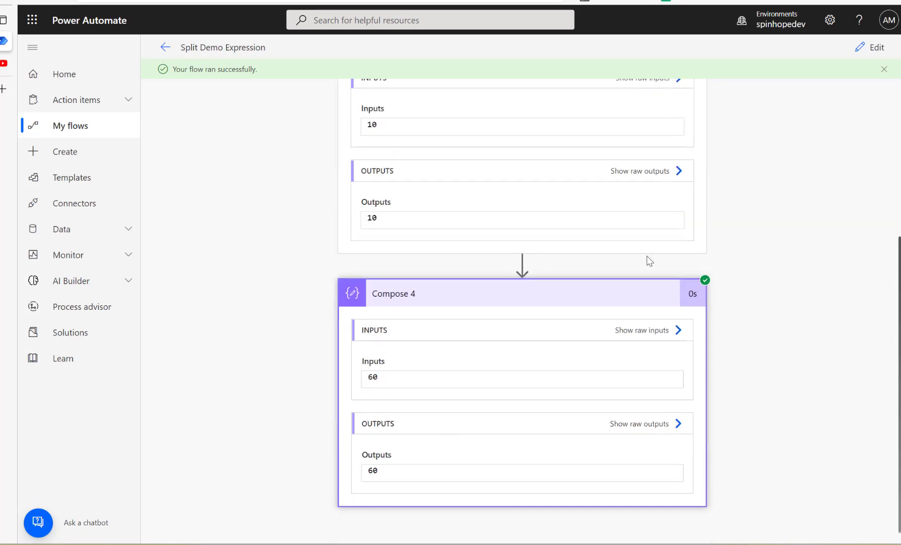
pyautogui.scroll(5, 650, 239)
# - Reopen Compose 2's array, highlight the middle values 20 through 50, and return to editing
pyautogui.click(474, 222)
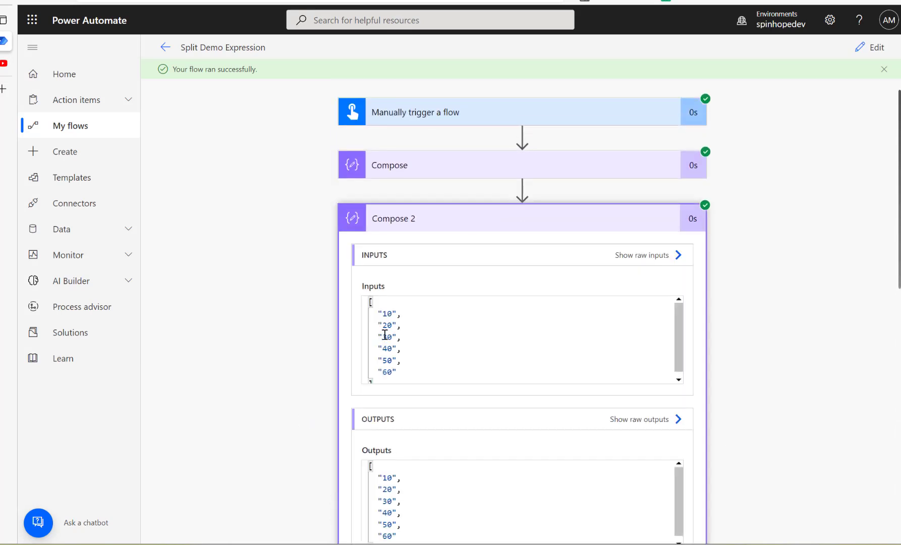
pyautogui.moveTo(380, 329); pyautogui.dragTo(425, 362)
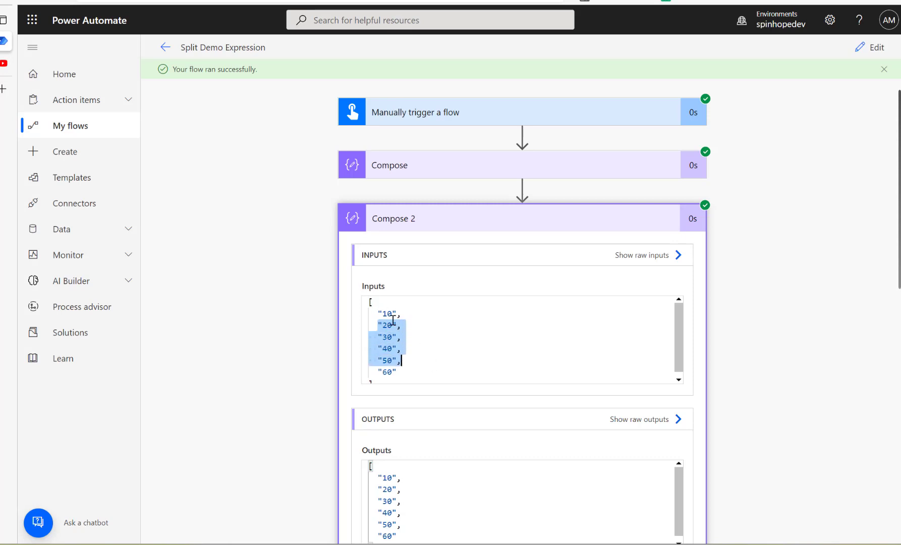
pyautogui.moveTo(372, 314); pyautogui.dragTo(431, 373)
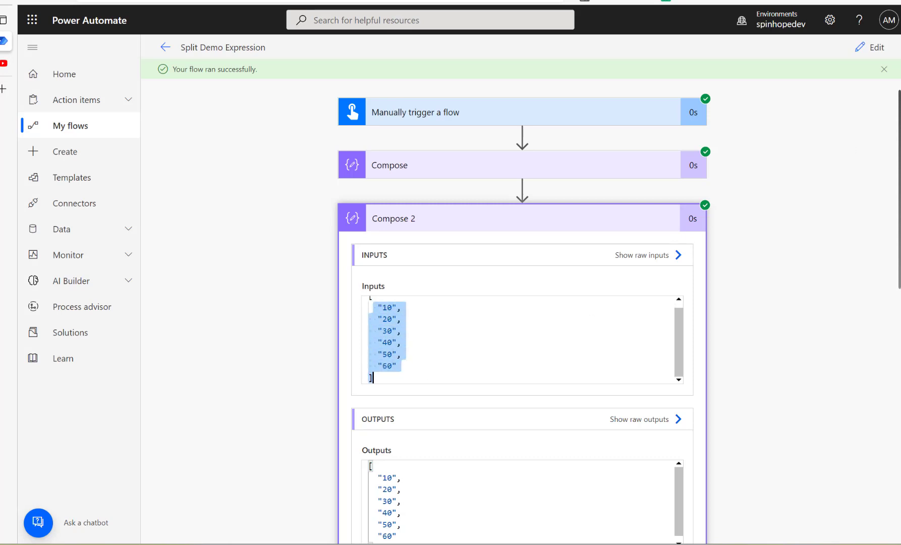
pyautogui.click(871, 48)
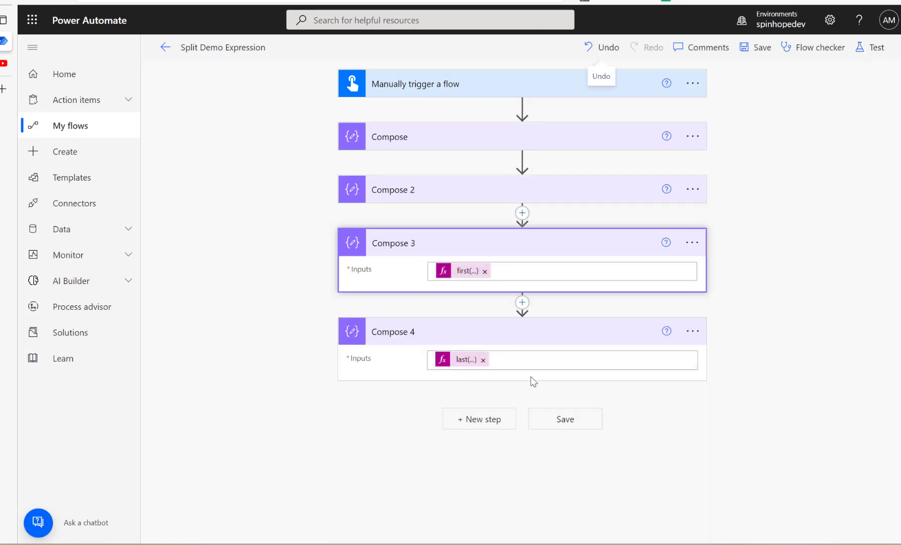
# - Add a Compose 5 action after Compose 4, checking Compose 2's split expression
pyautogui.click(466, 421)
pyautogui.write('compose')
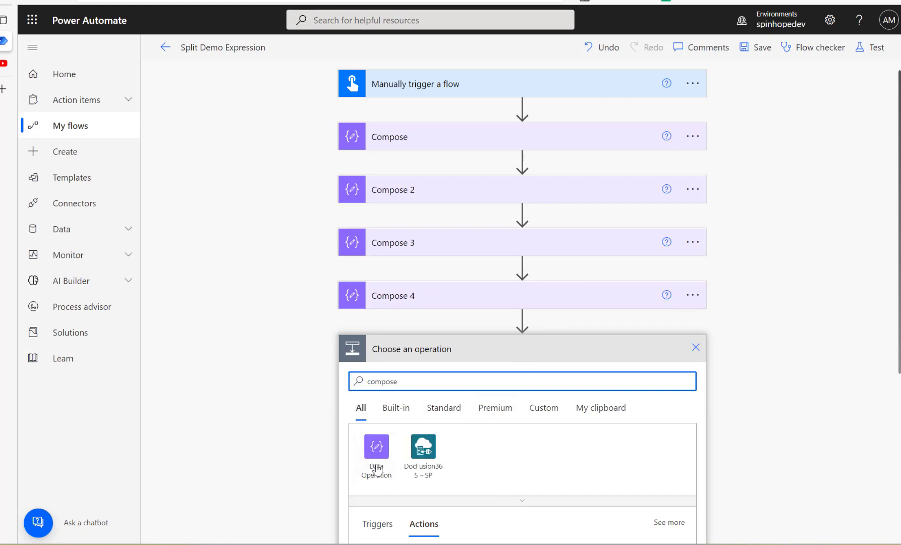
pyautogui.click(377, 469)
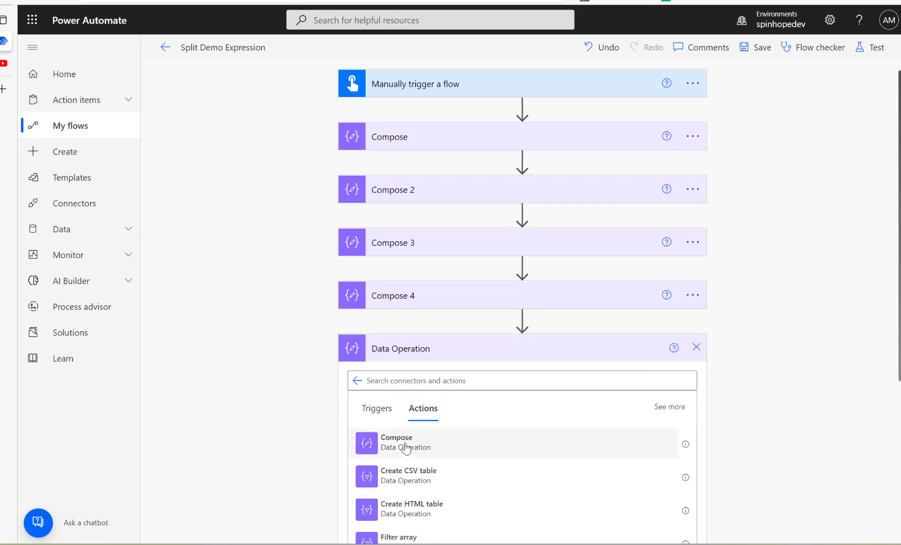
pyautogui.click(406, 447)
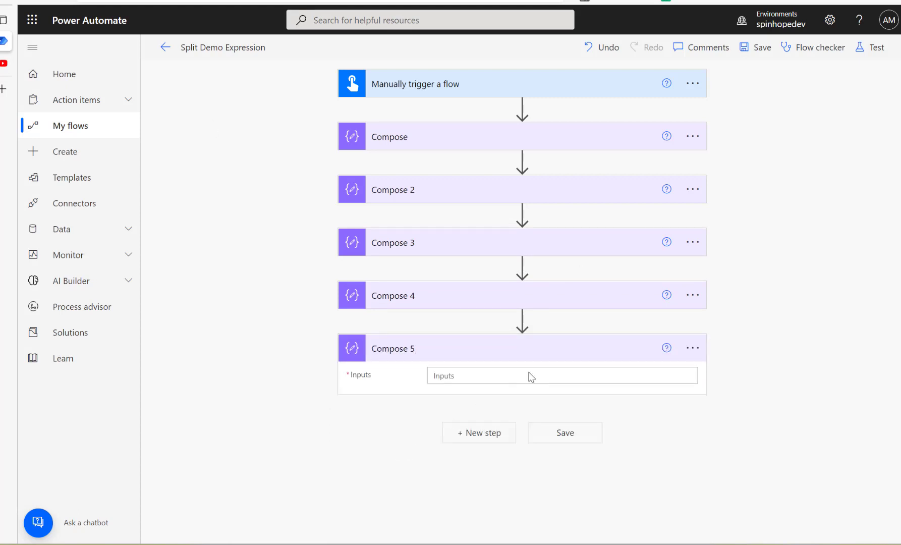
pyautogui.click(474, 376)
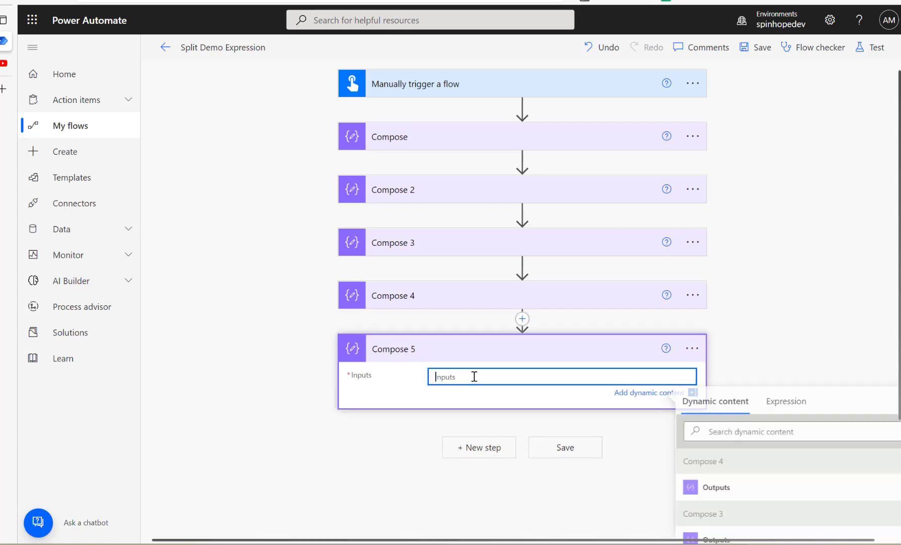
pyautogui.click(419, 202)
pyautogui.click(461, 410)
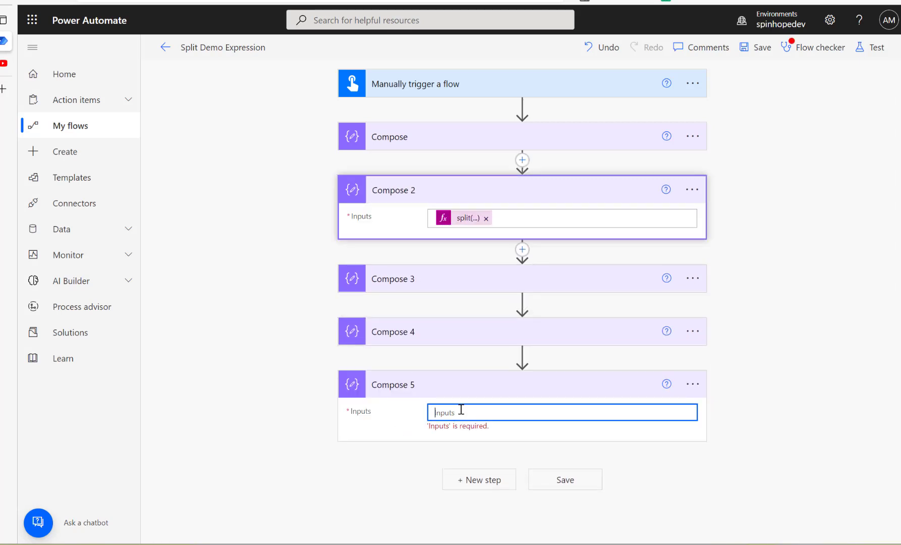
# - Insert Compose 2's Outputs into Compose 5, then delete it to leave Inputs empty
pyautogui.scroll(-3, 815, 392)
pyautogui.scroll(3, 492, 243)
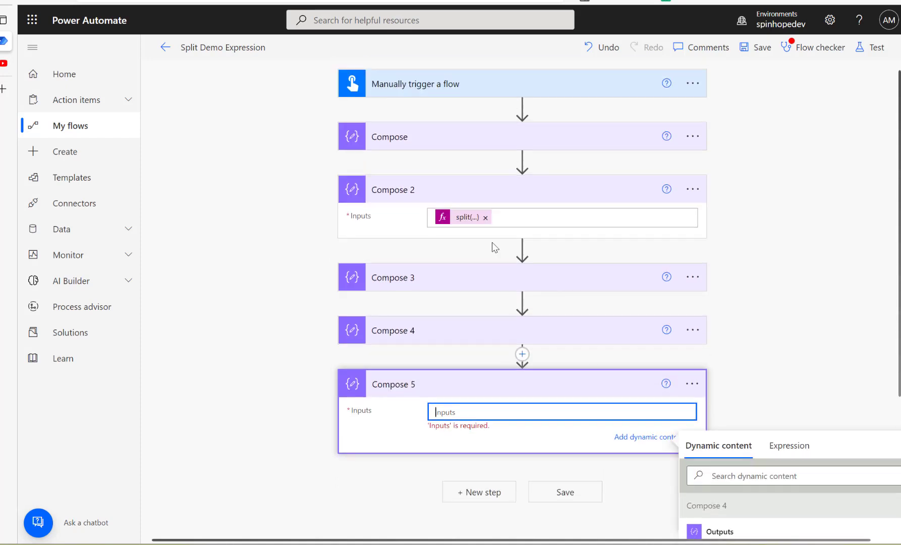
pyautogui.scroll(-3, 732, 444)
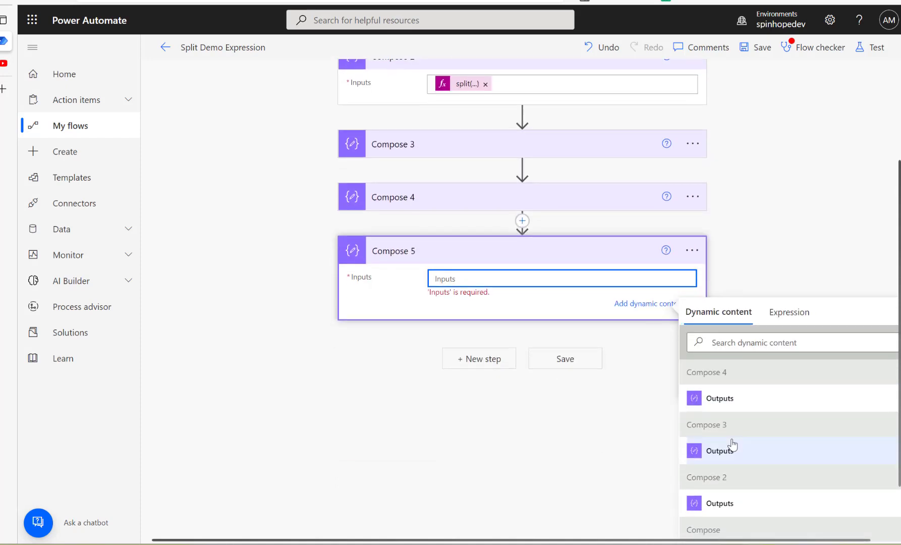
pyautogui.scroll(3, 413, 151)
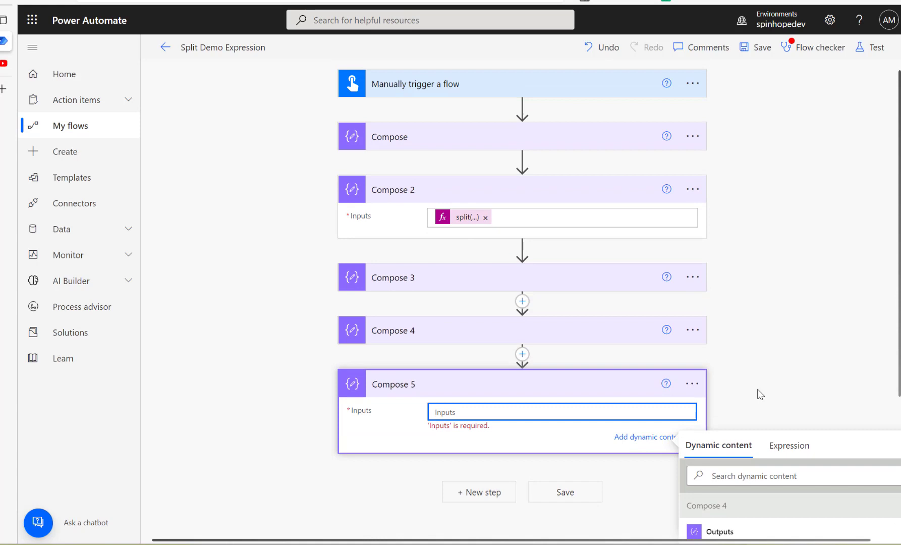
pyautogui.scroll(-4, 757, 390)
pyautogui.click(720, 451)
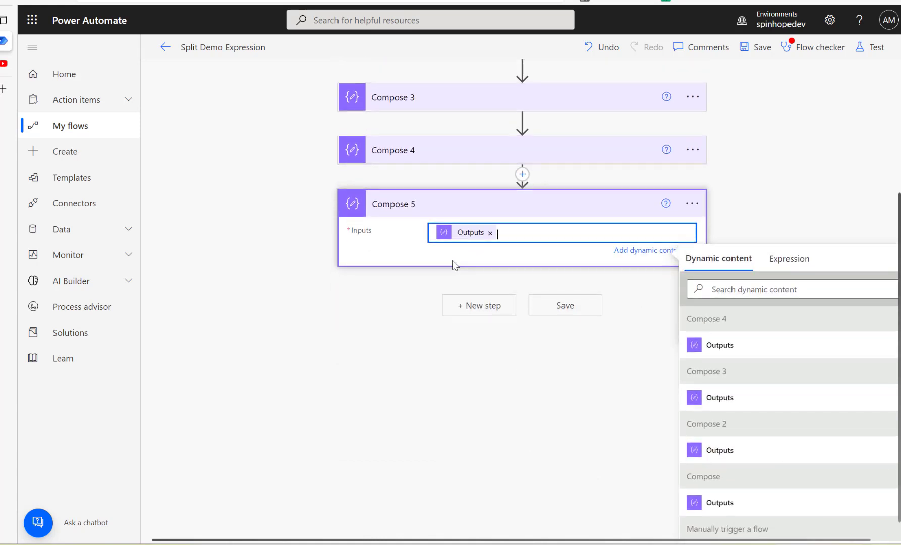
pyautogui.moveTo(463, 233)
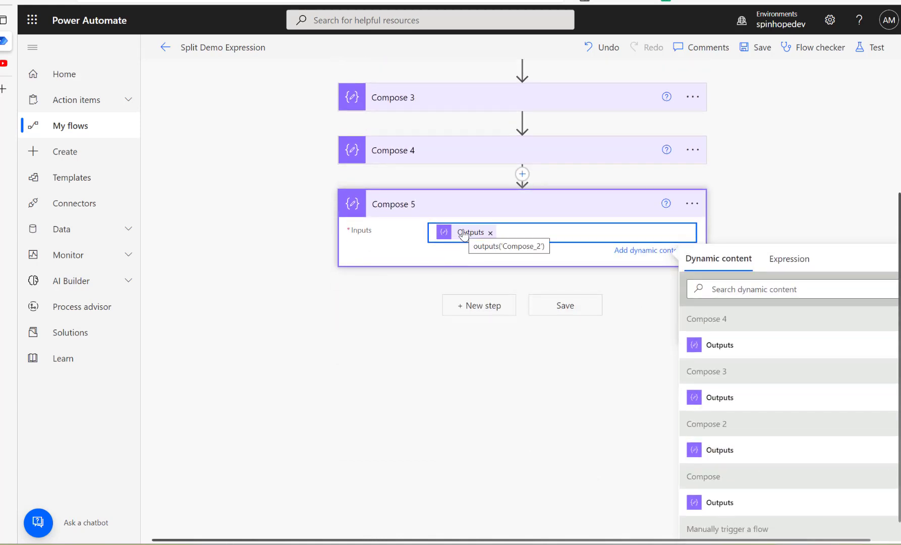
pyautogui.moveTo(515, 230); pyautogui.dragTo(287, 239)
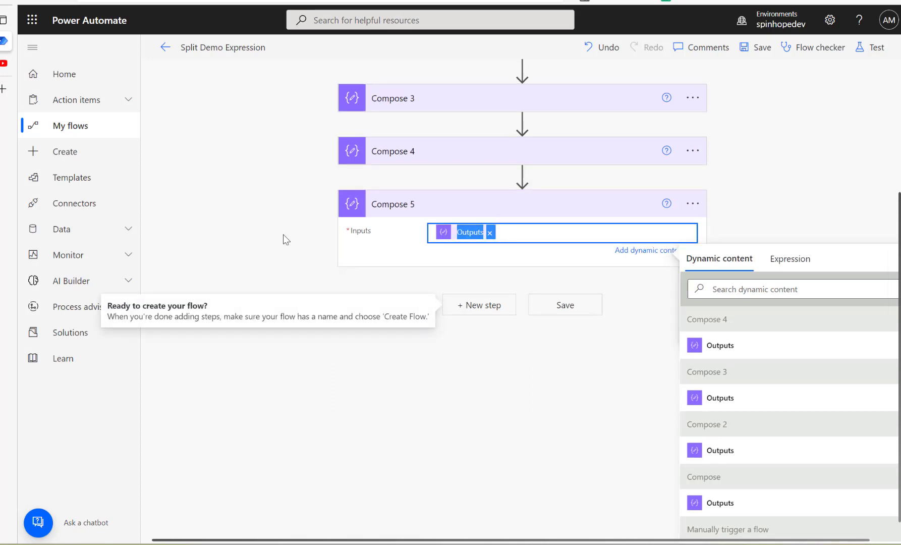
pyautogui.press('Delete')
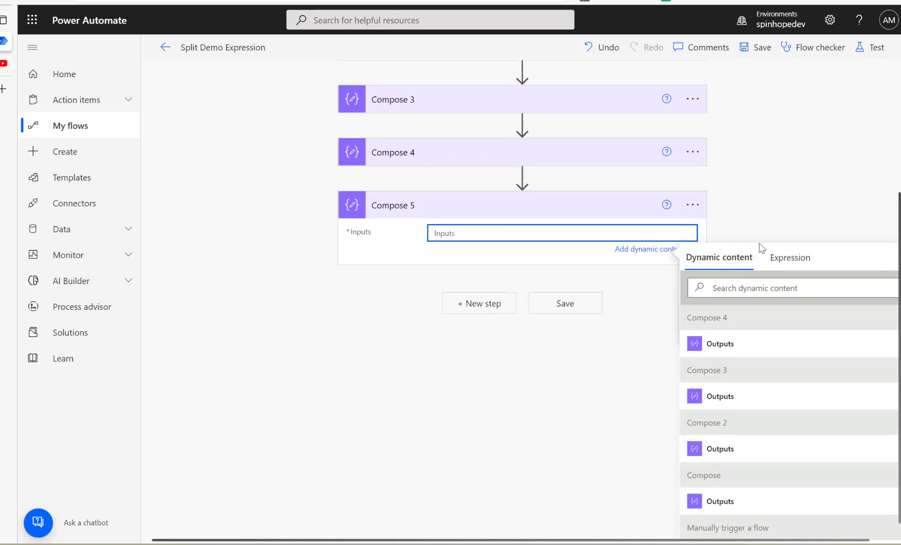
# - Paste a Compose 2 outputs reference into the expression editor, trim it, then cut it
pyautogui.click(788, 258)
pyautogui.write("@{outputs('Compose_2')}")
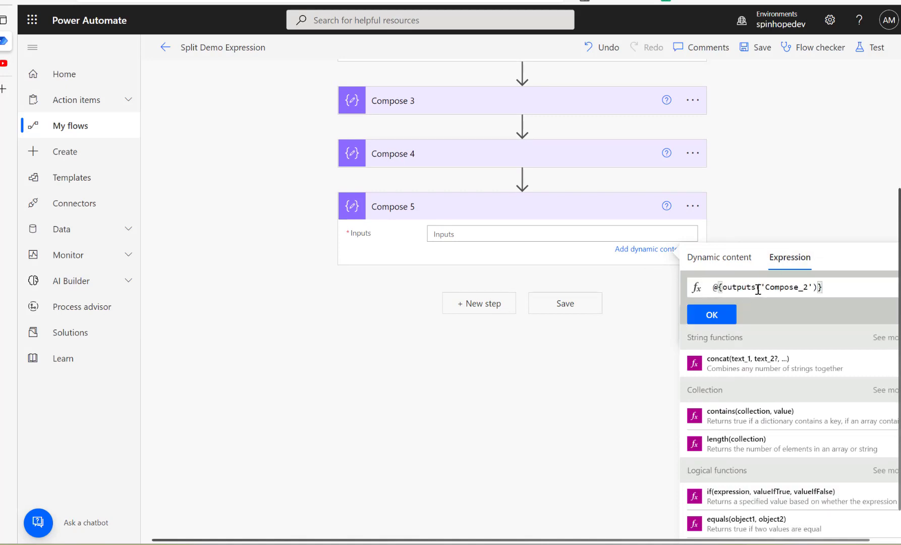
pyautogui.press('BackSpace')
pyautogui.press('Left')
pyautogui.press('Left')
pyautogui.press('Left')
pyautogui.press('Left')
pyautogui.press('Left')
pyautogui.press('Left')
pyautogui.press('Left')
pyautogui.press('Left')
pyautogui.press('Left')
pyautogui.press('Left')
pyautogui.press('Left')
pyautogui.press('Left')
pyautogui.press('Left')
pyautogui.press('Left')
pyautogui.press('Left')
pyautogui.press('Left')
pyautogui.press('Left')
pyautogui.press('Left')
pyautogui.press('Left')
pyautogui.press('BackSpace')
pyautogui.press('BackSpace')
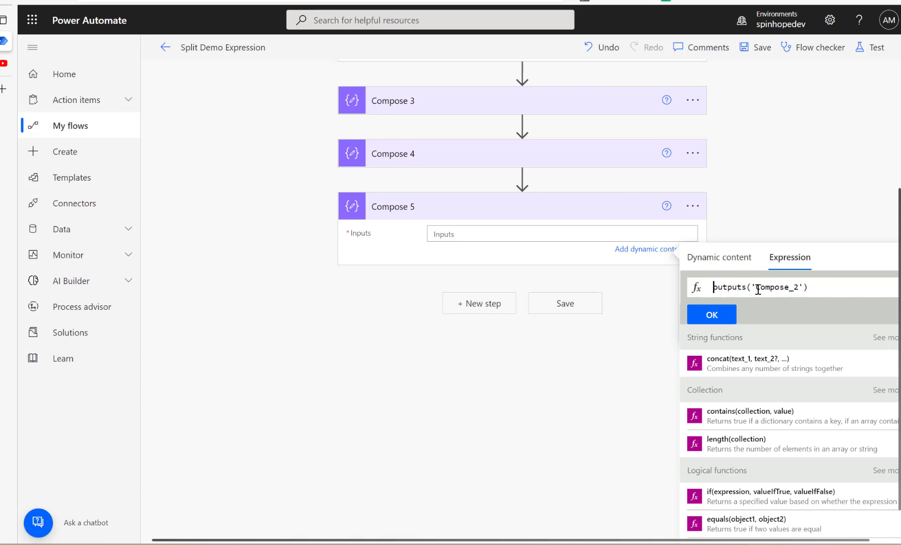
pyautogui.click(842, 286)
pyautogui.hotkey('ctrl', 'a')
pyautogui.hotkey('ctrl', 'x')
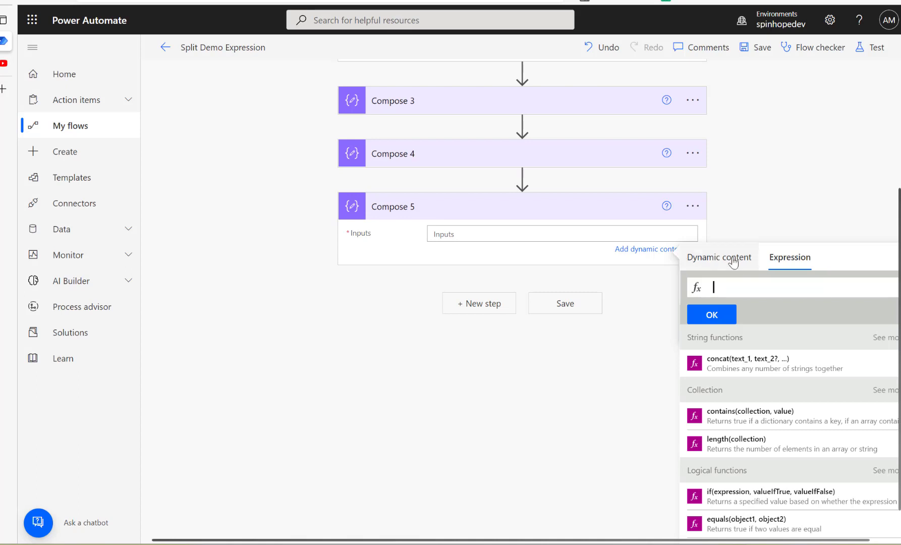
# - Insert Compose 2's Outputs token into Compose 5, then remove it again
pyautogui.click(734, 259)
pyautogui.click(788, 257)
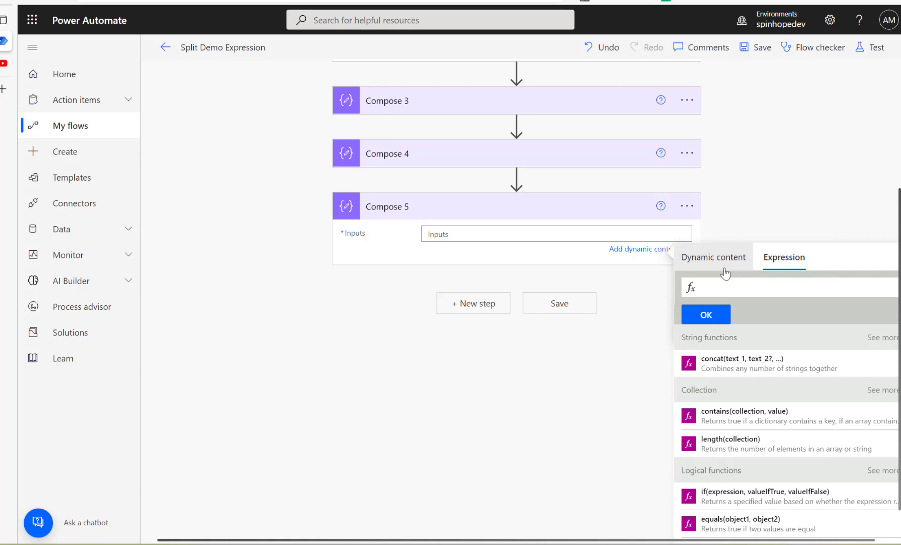
pyautogui.click(727, 258)
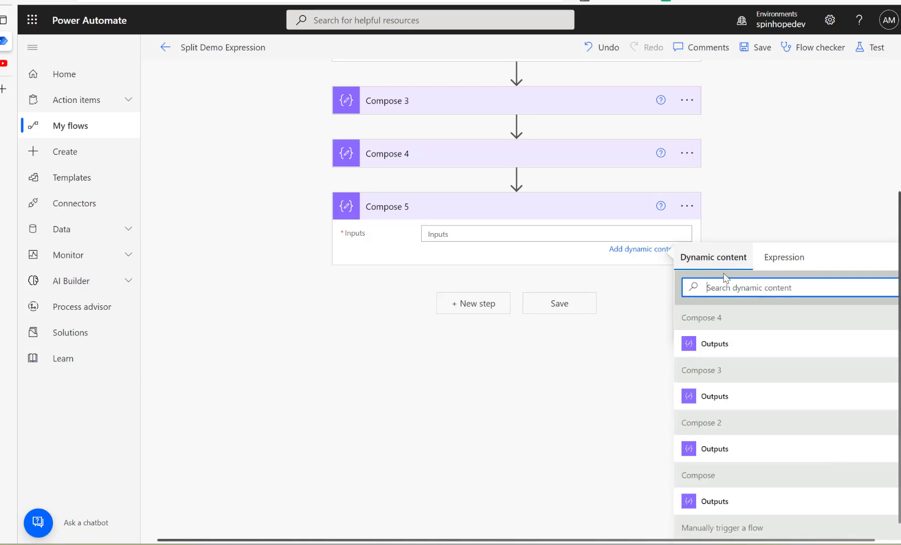
pyautogui.click(727, 450)
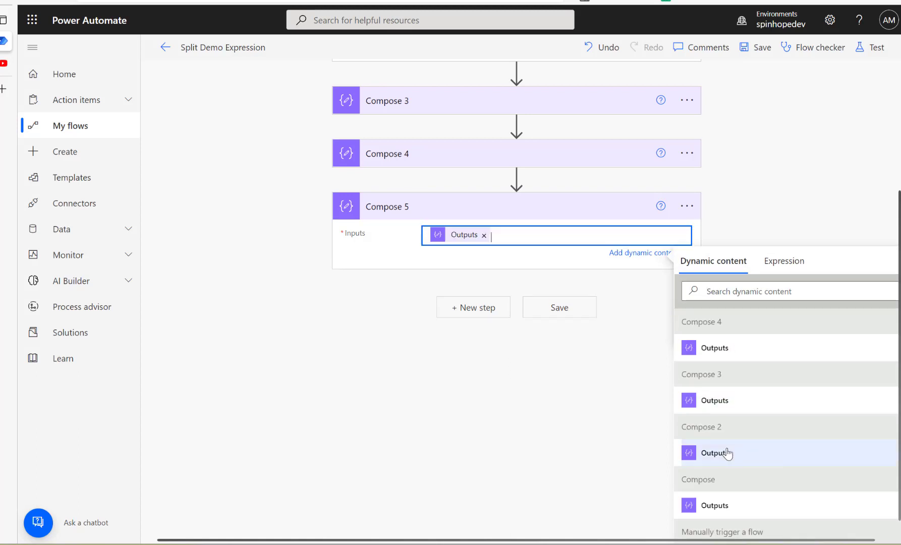
pyautogui.click(484, 235)
# - Set Compose 5's input to the expression outputs('Compose_2')?[0]
pyautogui.click(790, 275)
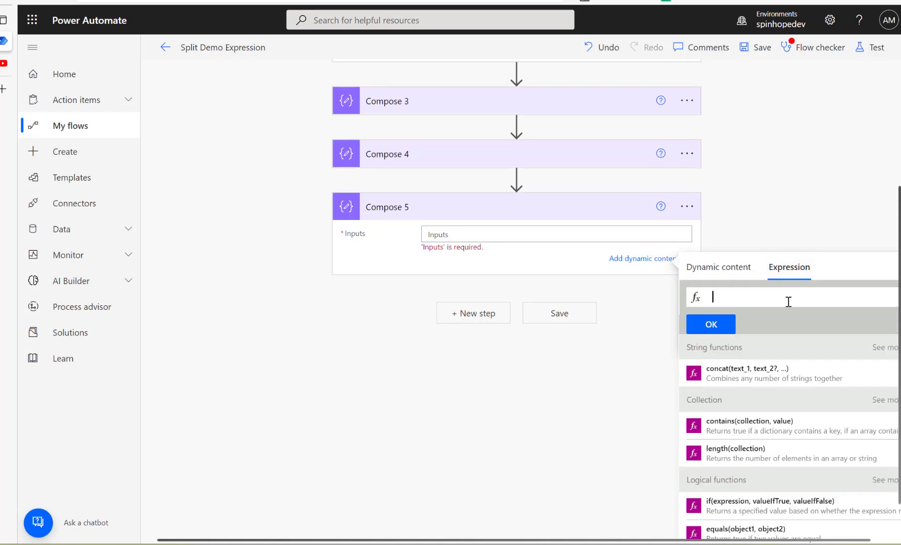
pyautogui.hotkey('ctrl', 'v')
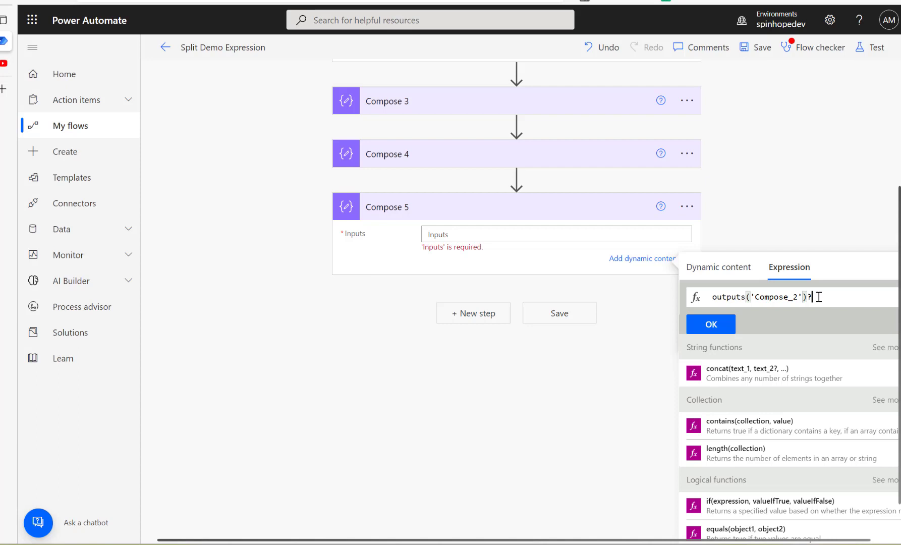
pyautogui.write('[0')
pyautogui.click(708, 327)
# - Save and manually test the flow, then expand Compose 5 to confirm it returns 10
pyautogui.click(859, 45)
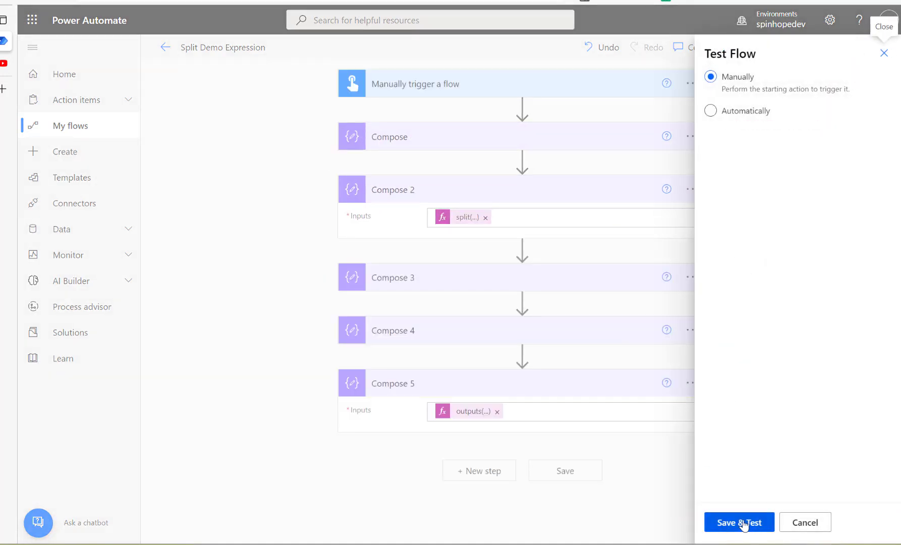
pyautogui.click(744, 526)
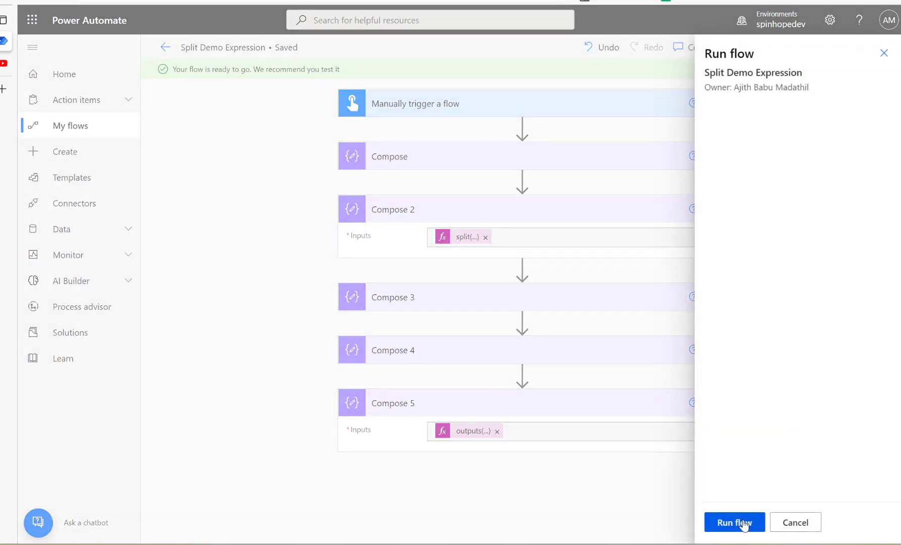
pyautogui.click(744, 525)
pyautogui.click(744, 525)
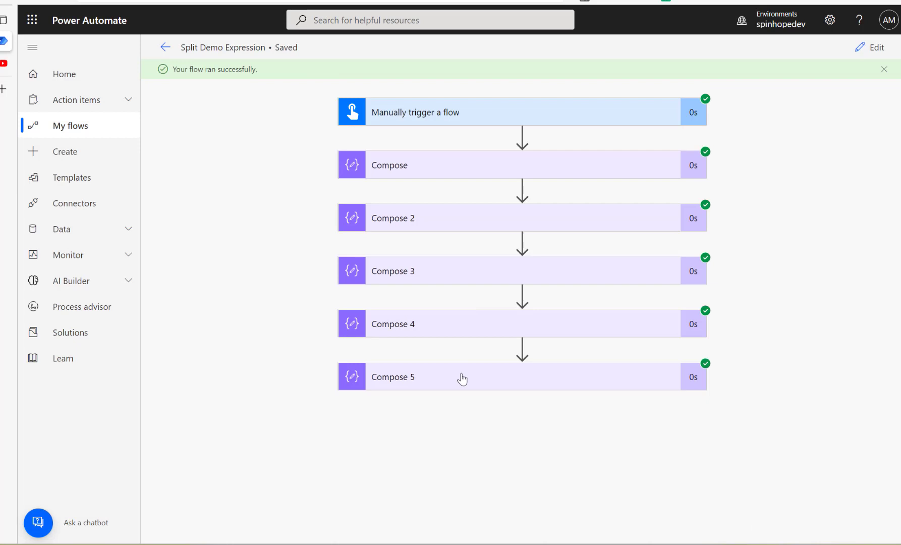
pyautogui.click(468, 389)
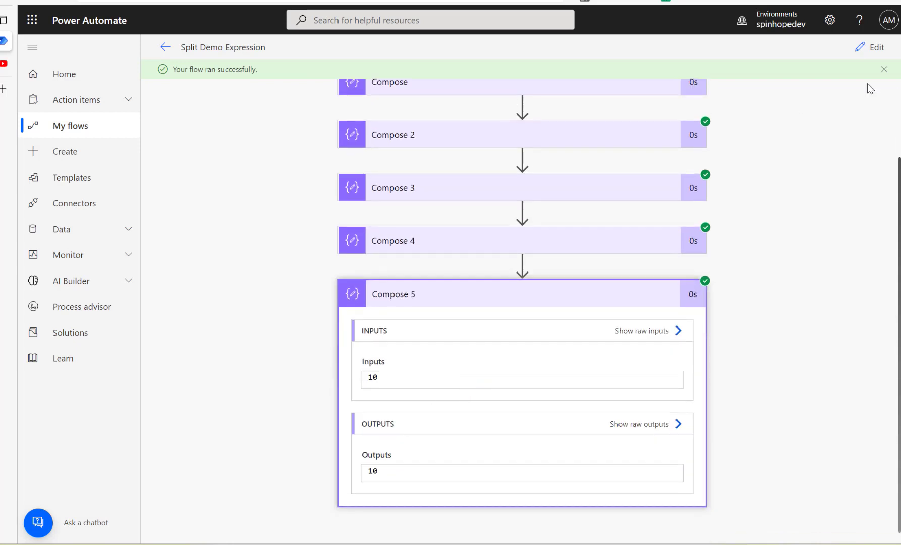
# - Change Compose 5's index from 0 to 4 so it reads outputs('Compose_2')?[4]
pyautogui.click(879, 50)
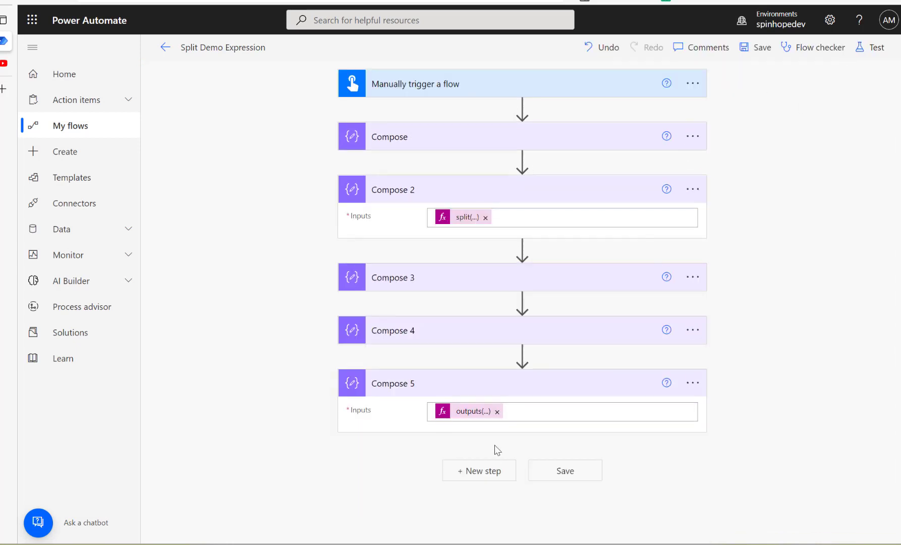
pyautogui.click(453, 417)
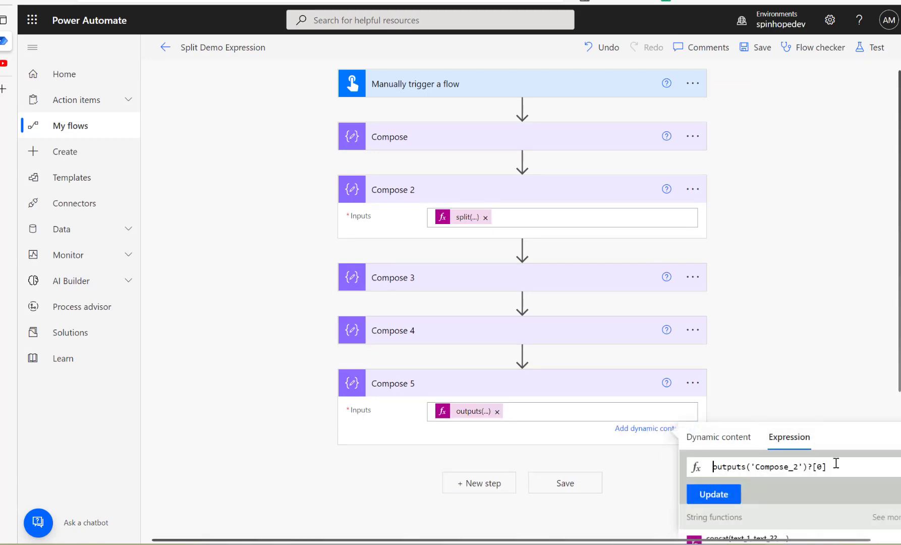
pyautogui.click(839, 463)
pyautogui.press('BackSpace')
pyautogui.write('4')
pyautogui.click(718, 494)
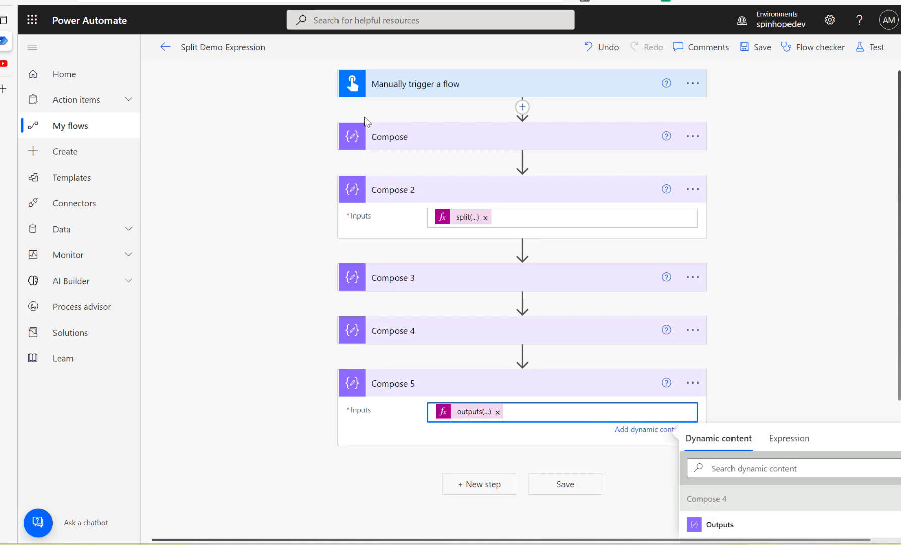
pyautogui.click(383, 137)
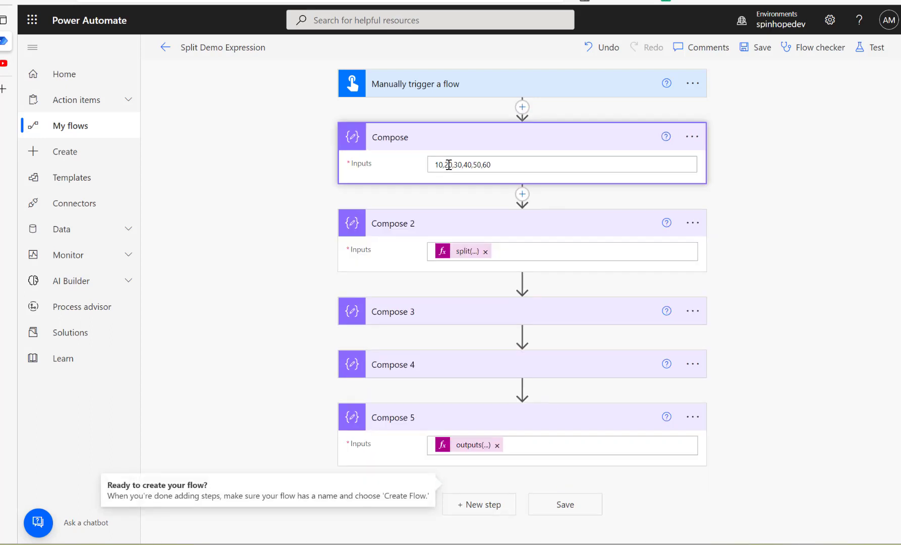
# - Save the flow and run a manual test
pyautogui.click(479, 166)
pyautogui.click(866, 50)
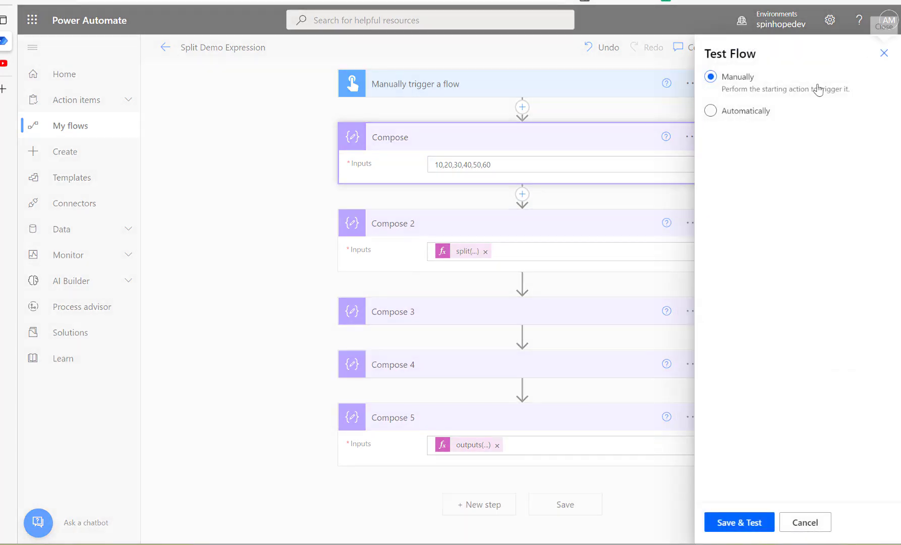
pyautogui.click(784, 523)
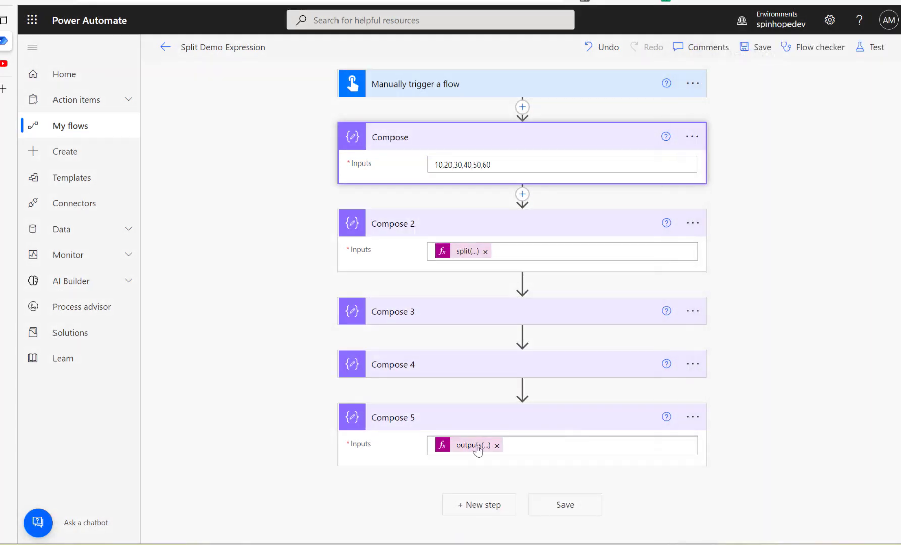
pyautogui.click(883, 54)
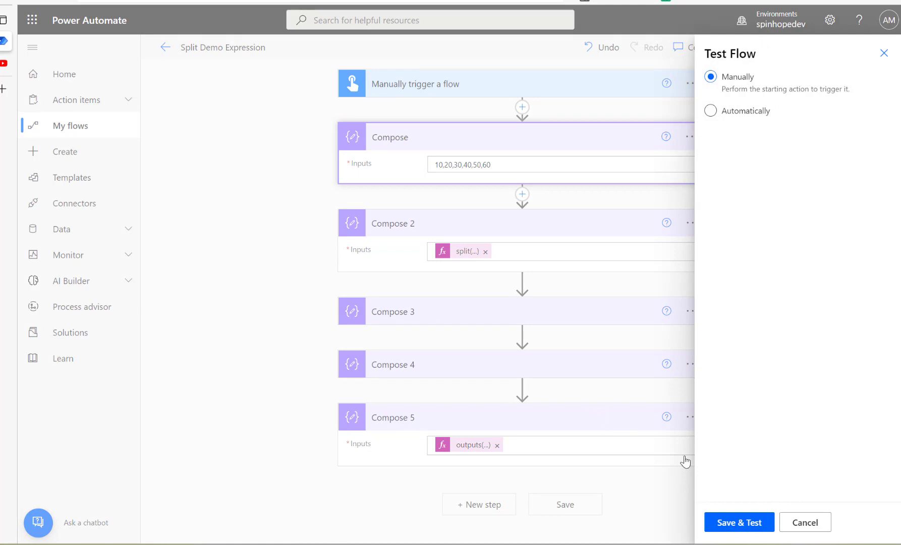
pyautogui.click(751, 527)
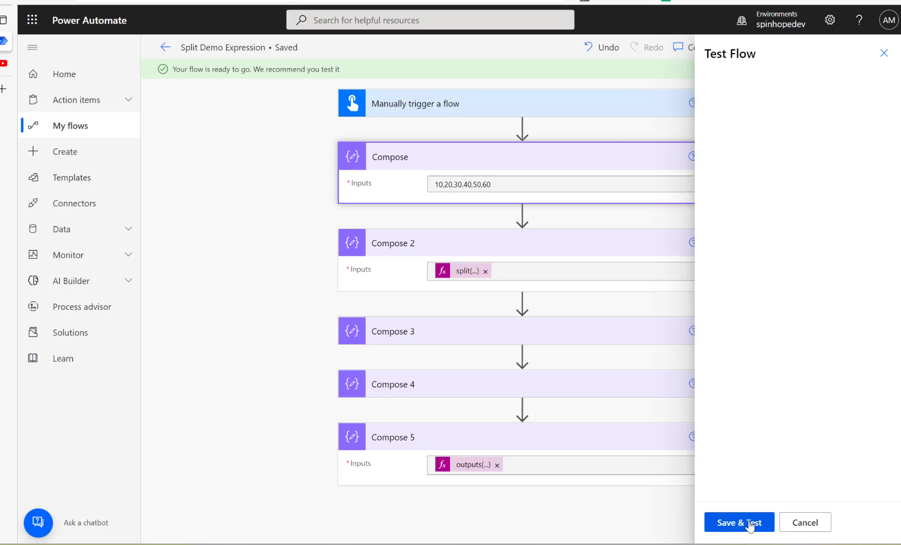
pyautogui.click(750, 525)
pyautogui.click(750, 525)
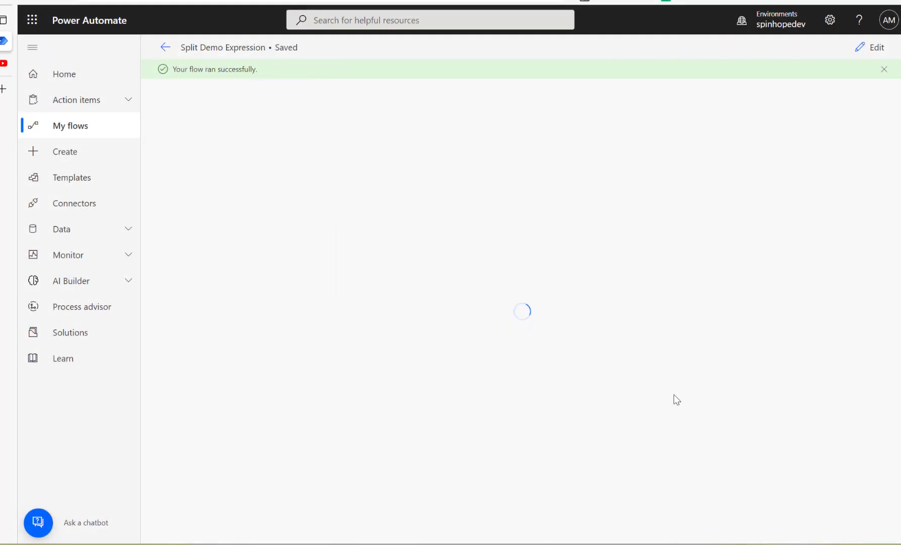
# - Confirm Compose 5 returned 50, then go back to editing the flow
pyautogui.click(502, 378)
pyautogui.scroll(-2, 499, 381)
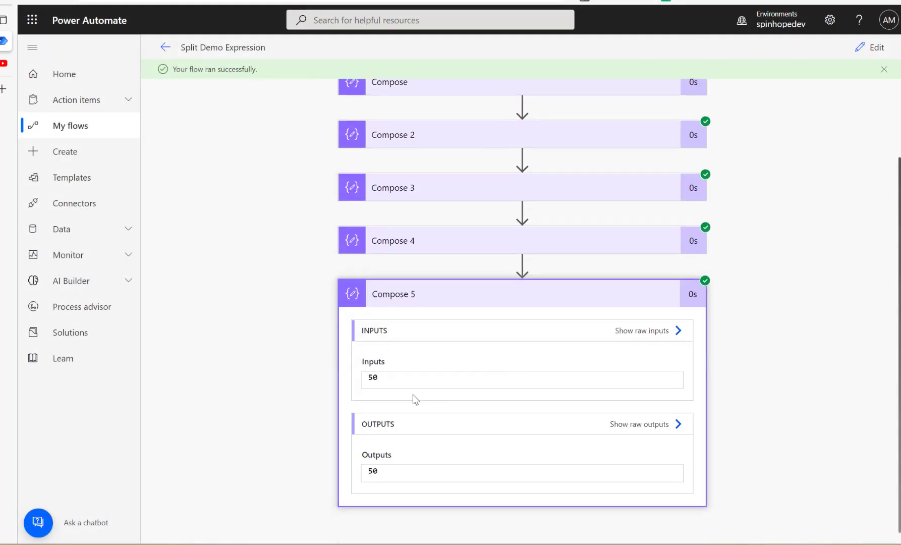
pyautogui.click(867, 47)
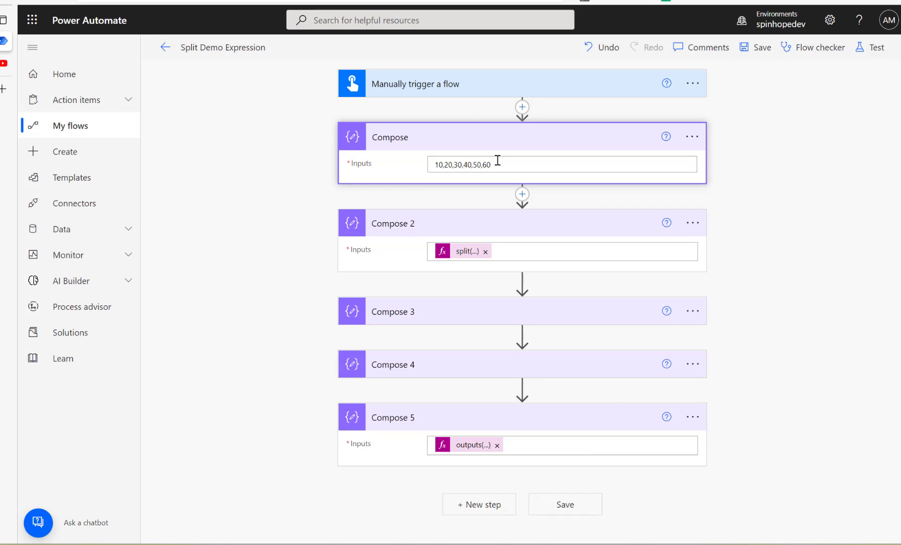
# - Change Compose 5's index from 4 to 11, giving outputs('Compose_2')?[11]
pyautogui.moveTo(498, 160); pyautogui.dragTo(438, 163)
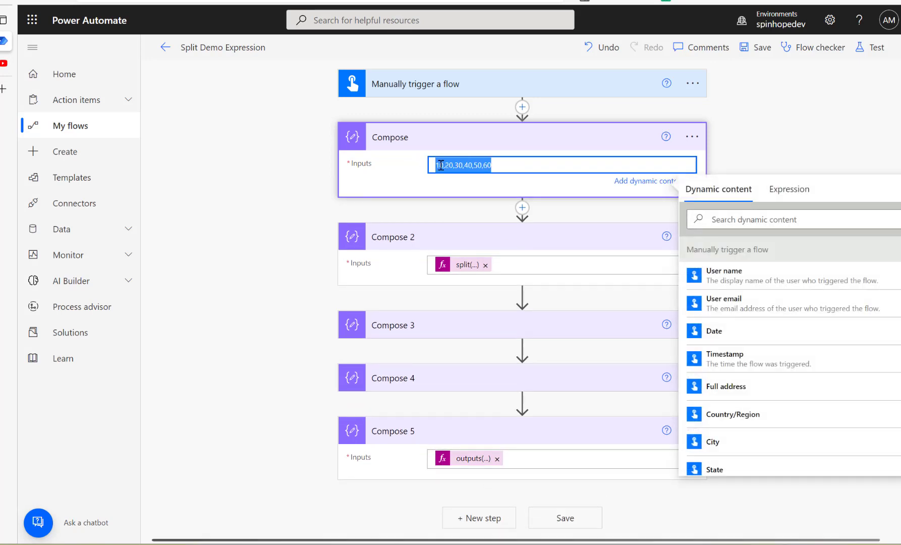
pyautogui.click(440, 165)
pyautogui.click(450, 165)
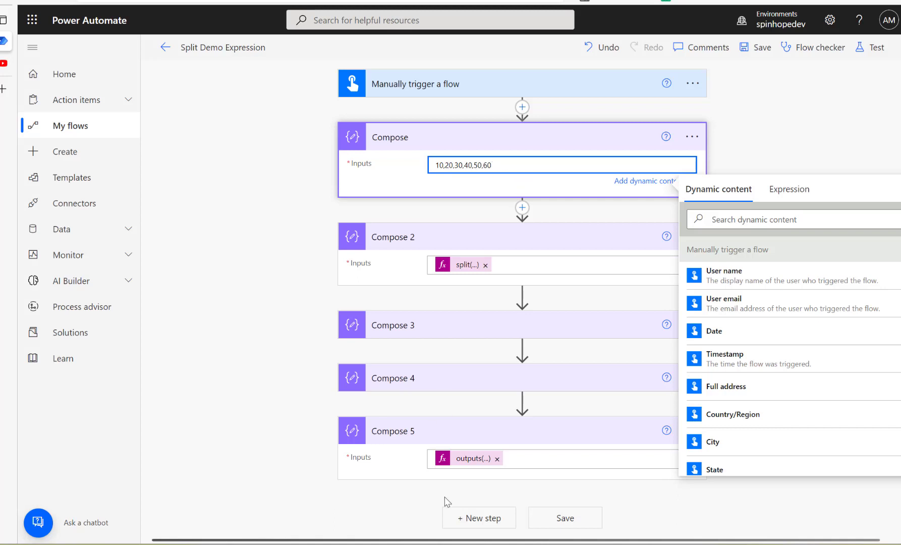
pyautogui.click(476, 458)
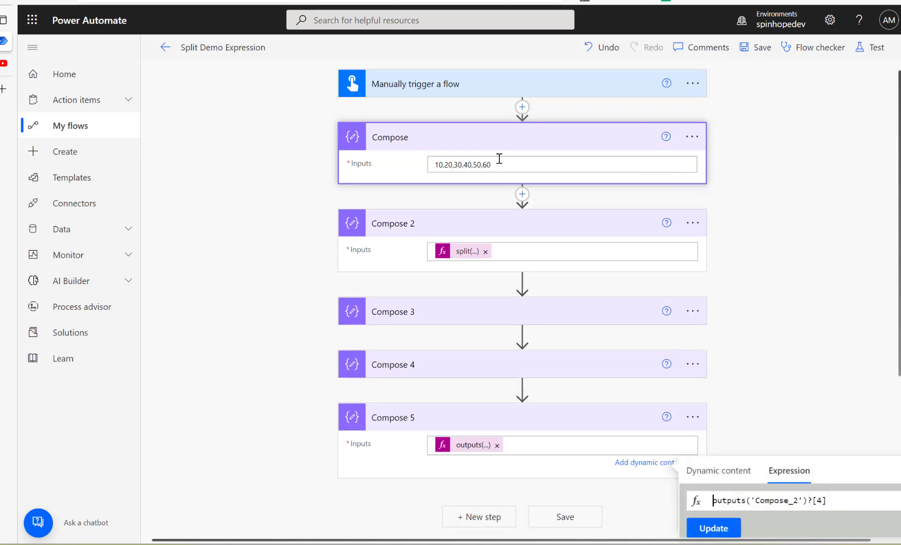
pyautogui.click(505, 165)
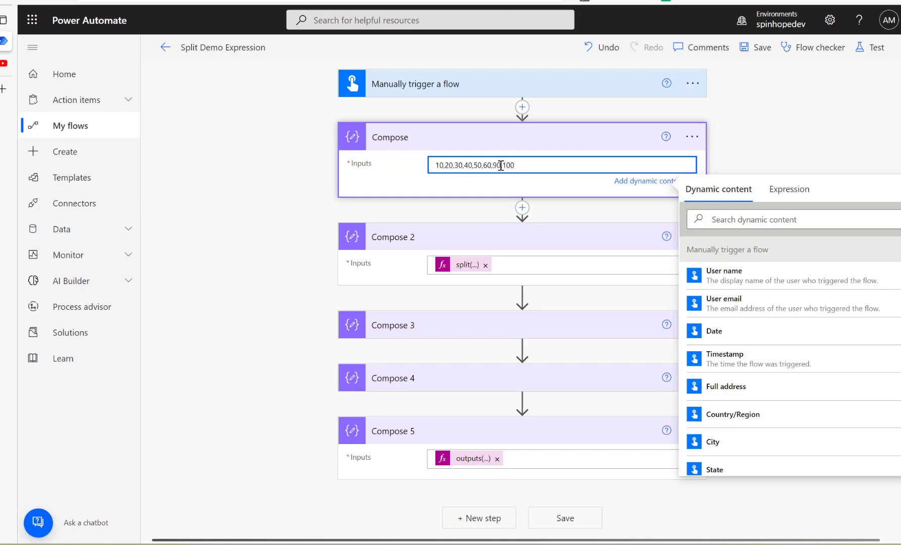
pyautogui.click(473, 458)
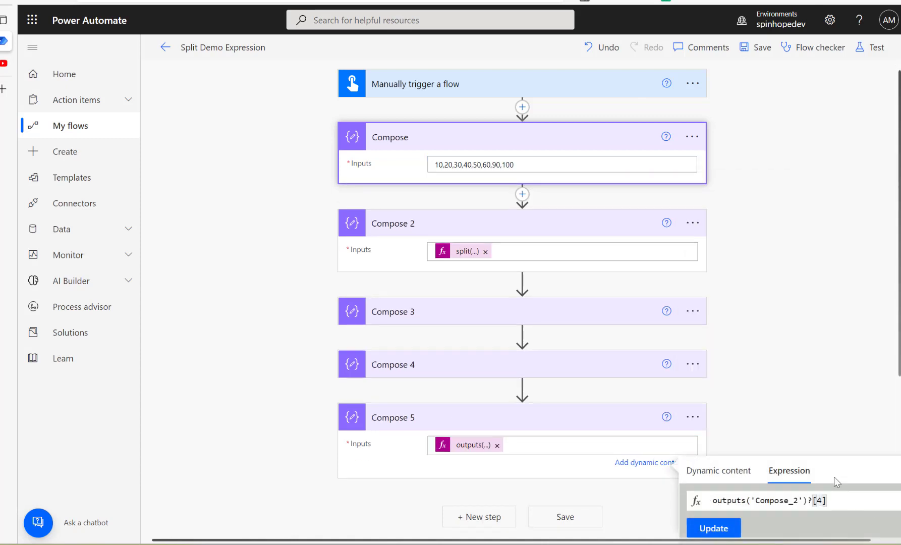
pyautogui.press('BackSpace')
pyautogui.write('11')
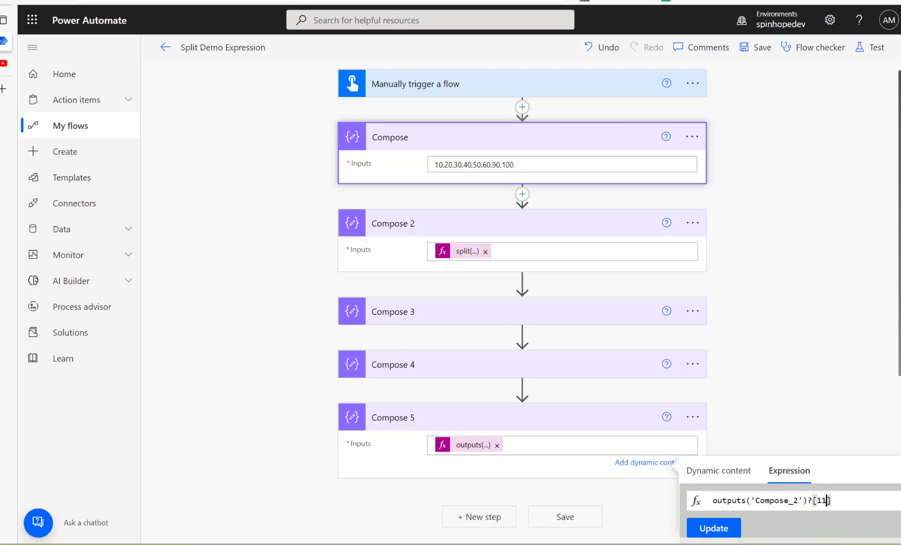
pyautogui.click(722, 531)
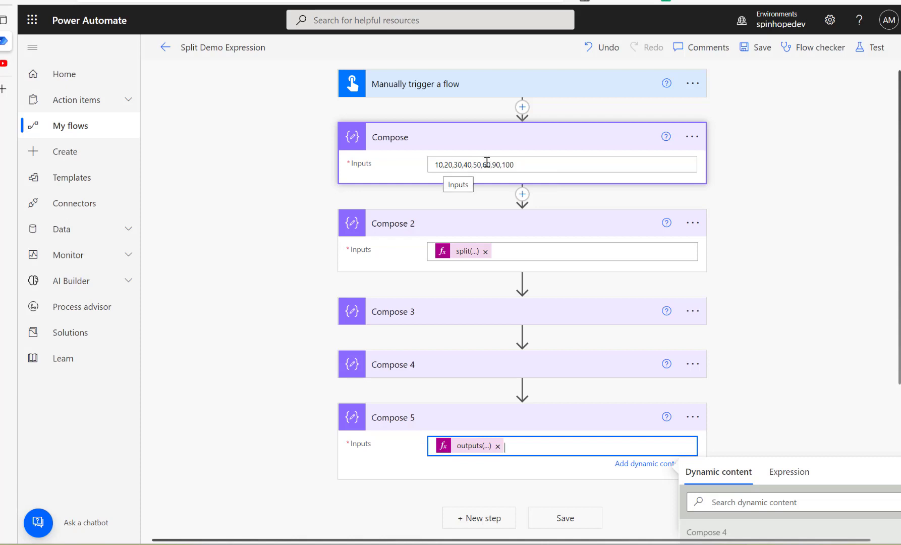
# - Edit the first Compose's value list to 10,20,30,40,50,60,70,80
pyautogui.click(499, 165)
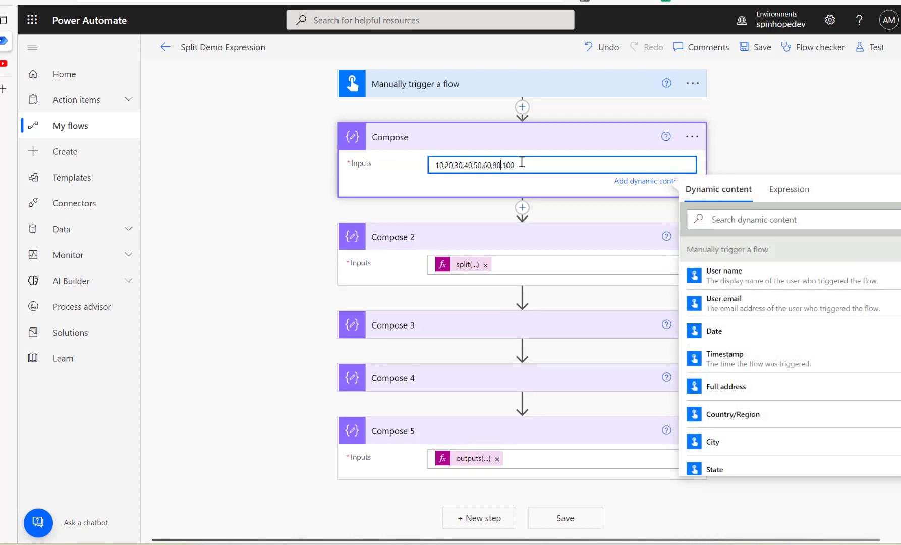
pyautogui.press('BackSpace')
pyautogui.press('BackSpace')
pyautogui.press('BackSpace')
pyautogui.write('70')
pyautogui.press('Left')
pyautogui.press('Left')
pyautogui.press('Left')
pyautogui.press('Left')
pyautogui.press('Left')
pyautogui.press('Left')
pyautogui.press('Left')
pyautogui.press('Left')
pyautogui.press('Left')
pyautogui.press('Left')
pyautogui.press('Left')
pyautogui.press('Left')
pyautogui.press('Left')
pyautogui.press('Left')
pyautogui.press('Left')
pyautogui.press('Left')
pyautogui.press('Left')
pyautogui.press('Left')
pyautogui.press('Left')
pyautogui.press('Left')
# - Save and manually test the flow, check Compose 5's results, then resume editing Compose 5
pyautogui.click(866, 57)
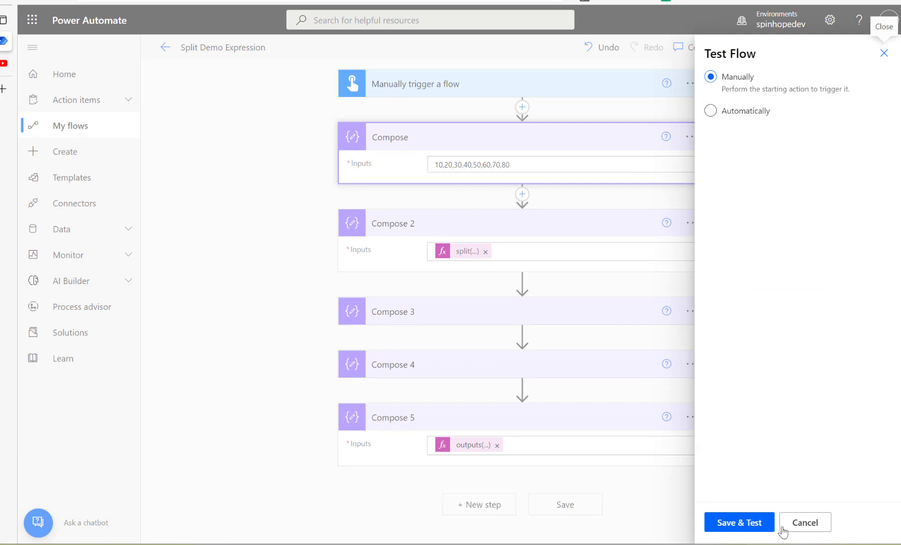
pyautogui.click(741, 525)
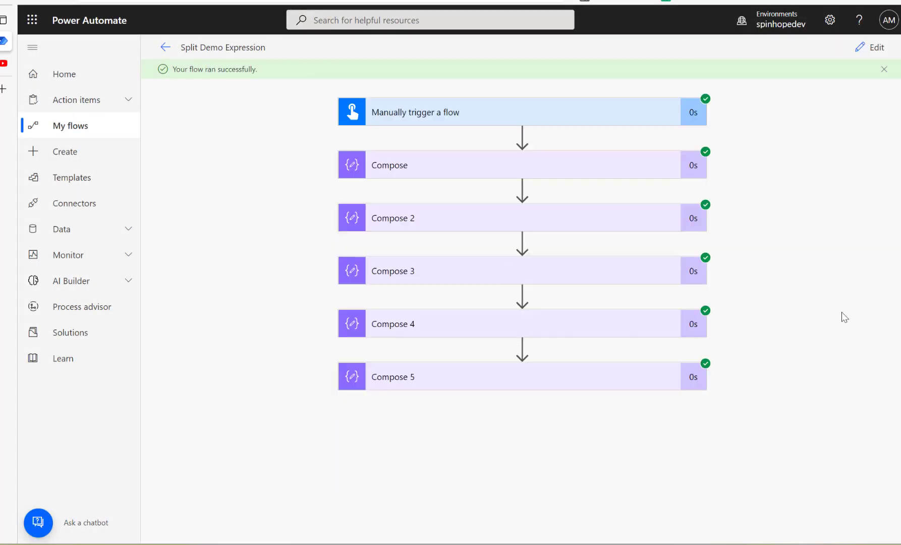
pyautogui.click(501, 377)
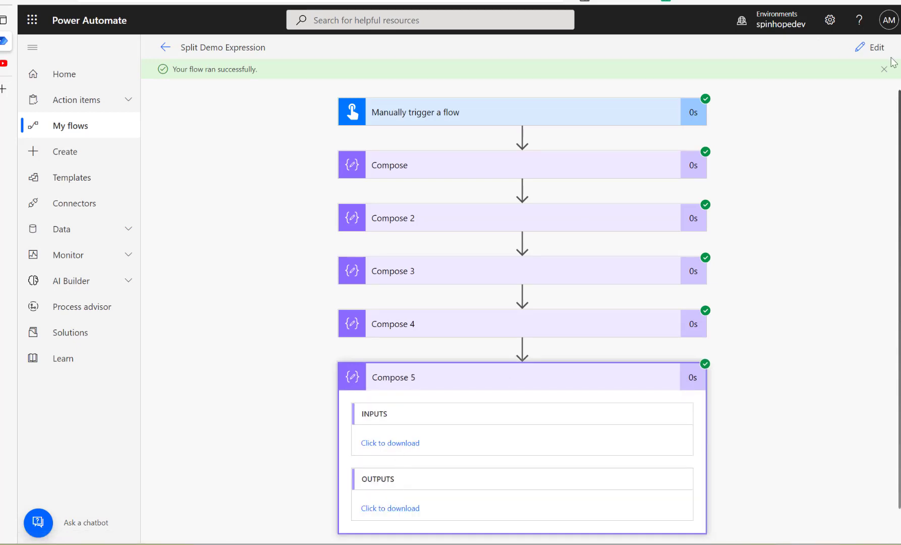
pyautogui.click(866, 49)
pyautogui.click(475, 445)
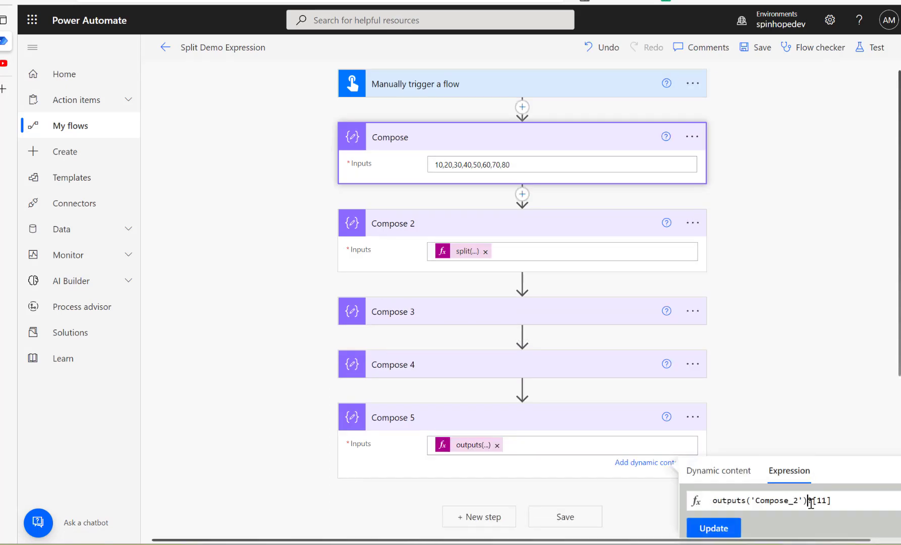
# - Delete the '?' so Compose 5's expression reads outputs('Compose_2')[11]
pyautogui.doubleClick(811, 501)
pyautogui.press('BackSpace')
pyautogui.press('Right')
pyautogui.press('Right')
pyautogui.click(715, 528)
pyautogui.click(477, 451)
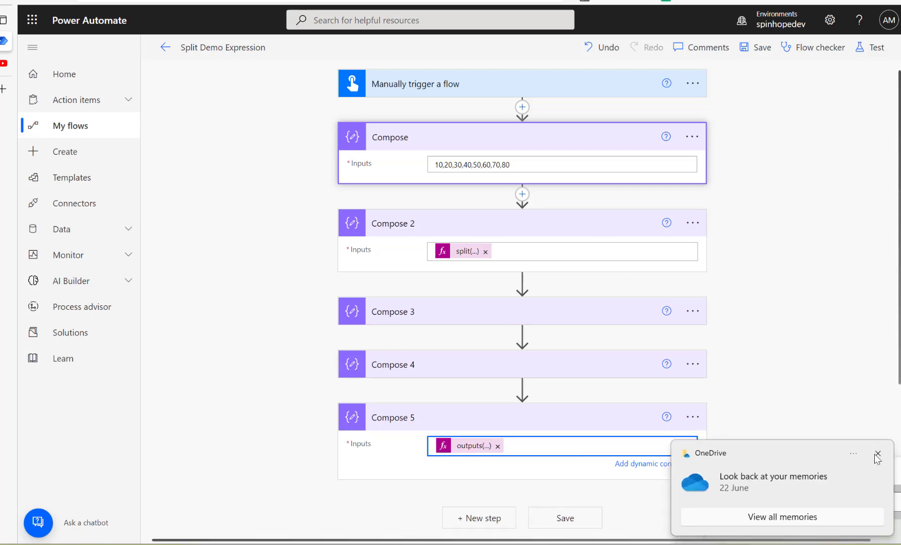
# - Dismiss the OneDrive notice, then save and manually run the test, which fails at Compose 5
pyautogui.click(878, 455)
pyautogui.click(867, 48)
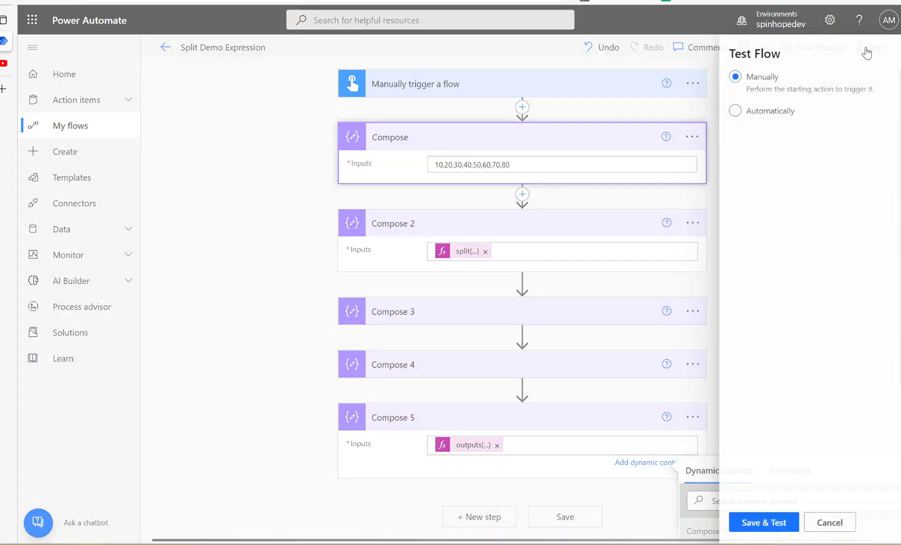
pyautogui.click(743, 525)
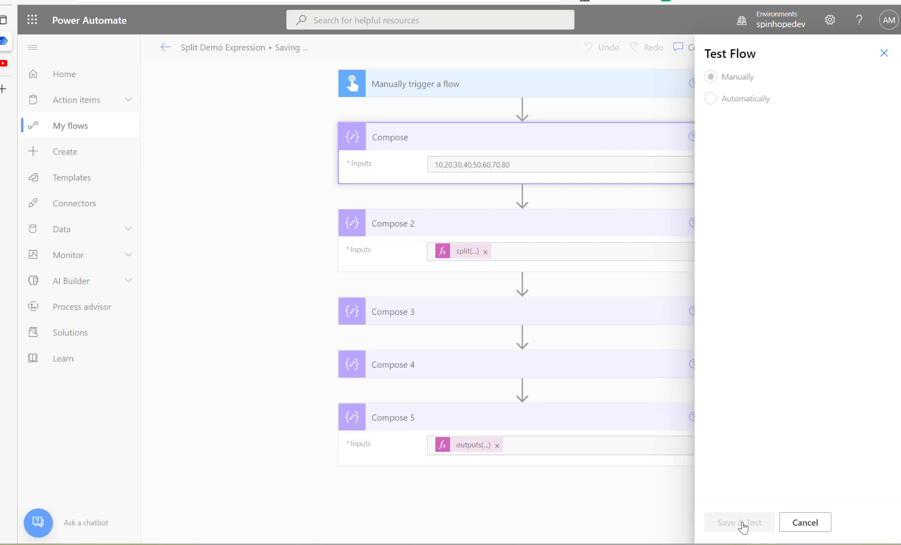
pyautogui.click(743, 525)
pyautogui.click(743, 526)
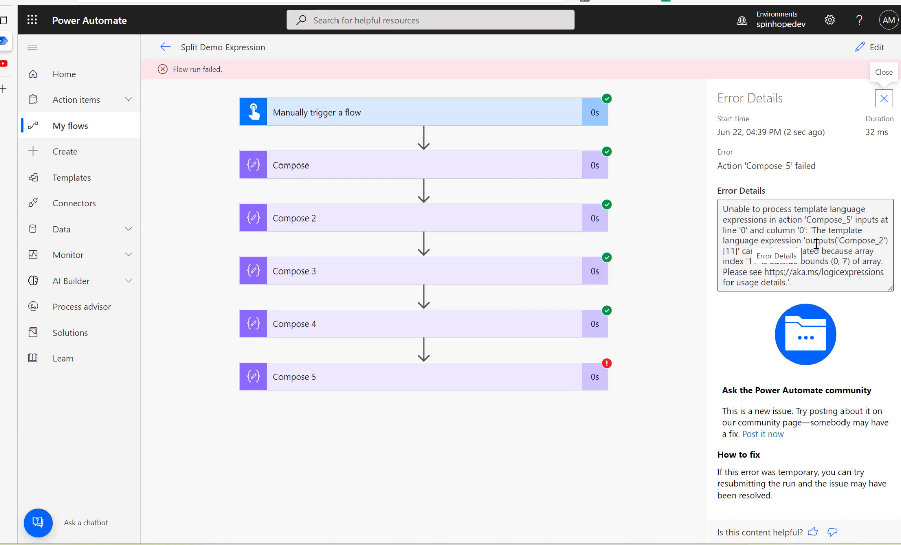
# - Compare the out-of-bounds (0, 7) error with the eight-value input list, then return to editing
pyautogui.moveTo(743, 252); pyautogui.dragTo(880, 254)
pyautogui.moveTo(762, 261); pyautogui.dragTo(858, 261)
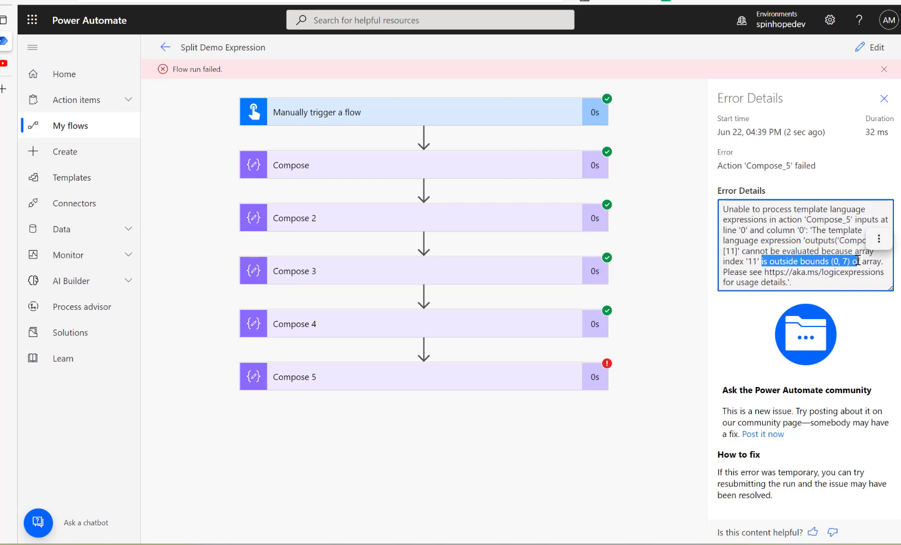
pyautogui.click(366, 167)
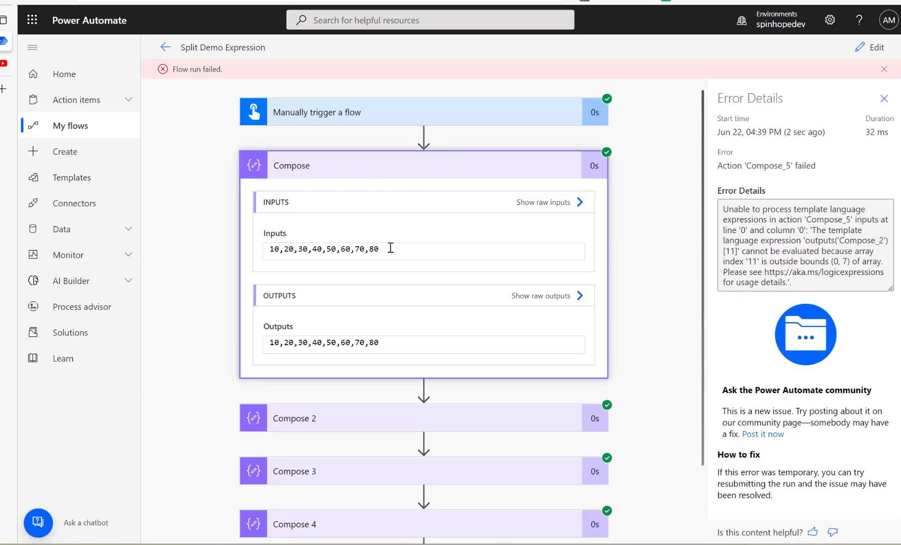
pyautogui.moveTo(391, 248); pyautogui.dragTo(223, 245)
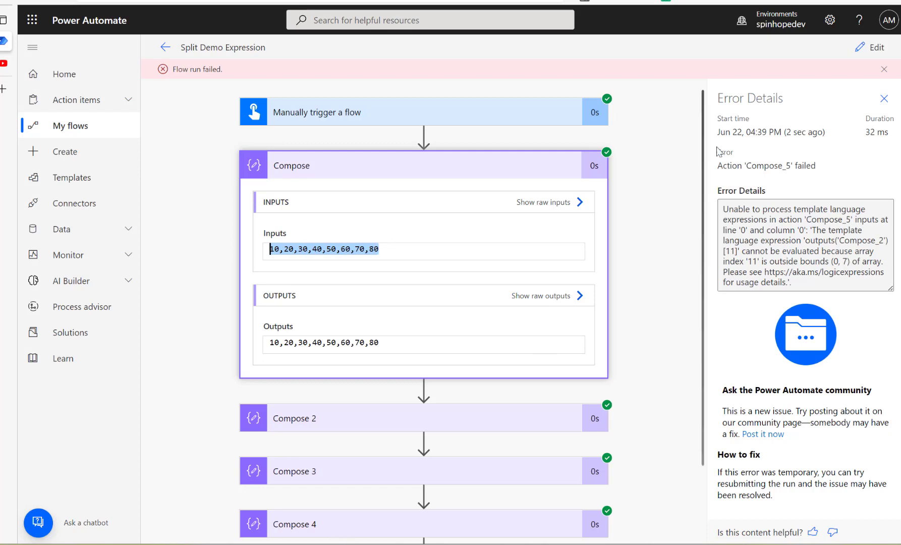
pyautogui.click(869, 48)
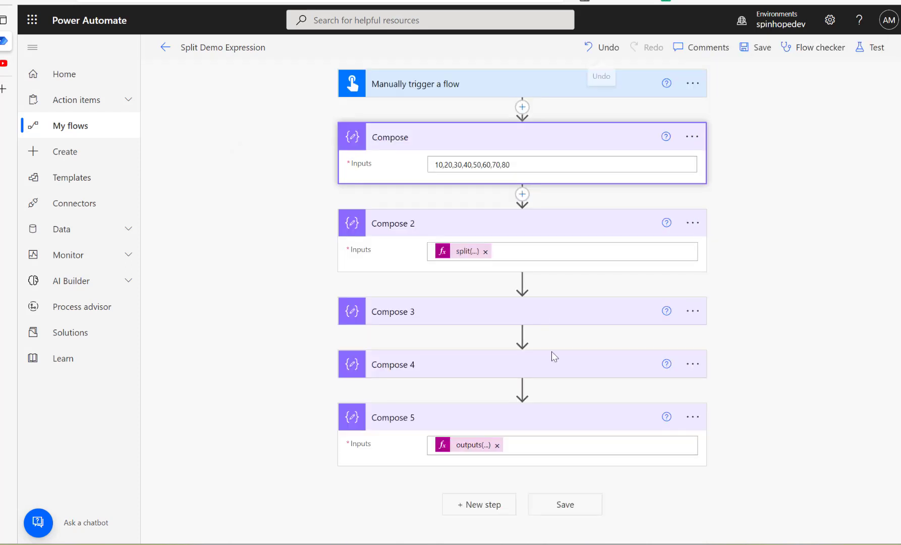
# - Restore the '?' so Compose 5 reads outputs('Compose_2')?[11] again
pyautogui.click(469, 446)
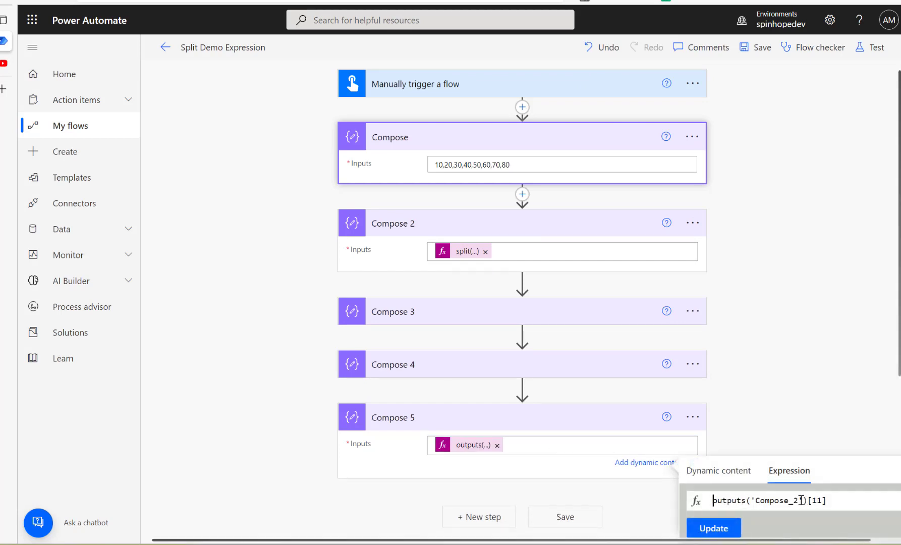
pyautogui.click(807, 500)
pyautogui.write('?')
pyautogui.click(692, 527)
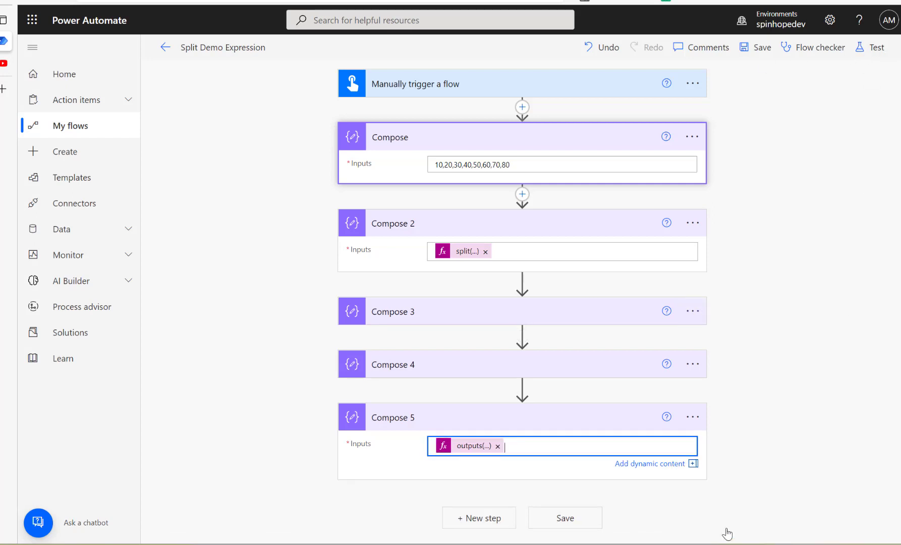
pyautogui.click(477, 448)
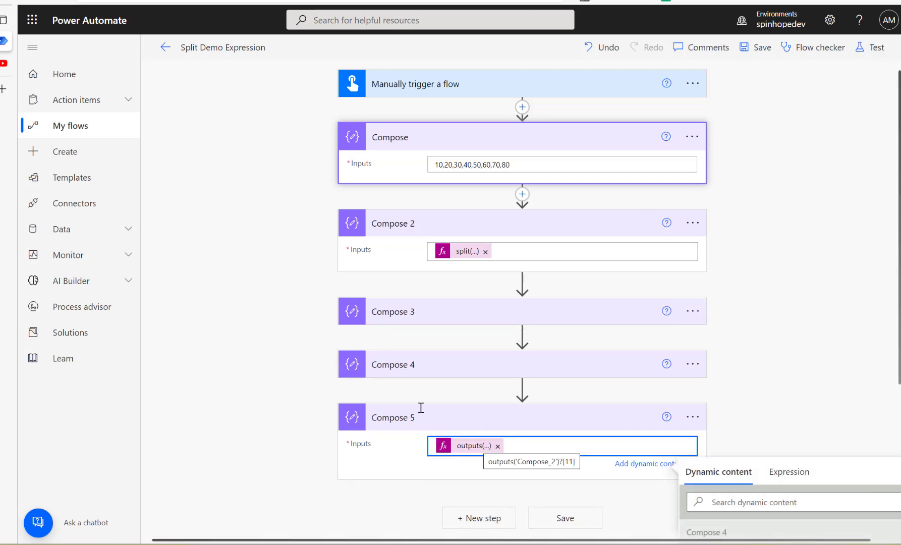
pyautogui.scroll(-4, 235, 380)
# - Add an Apply to each loop after Compose 5 that iterates over Compose 2's split outputs
pyautogui.click(469, 323)
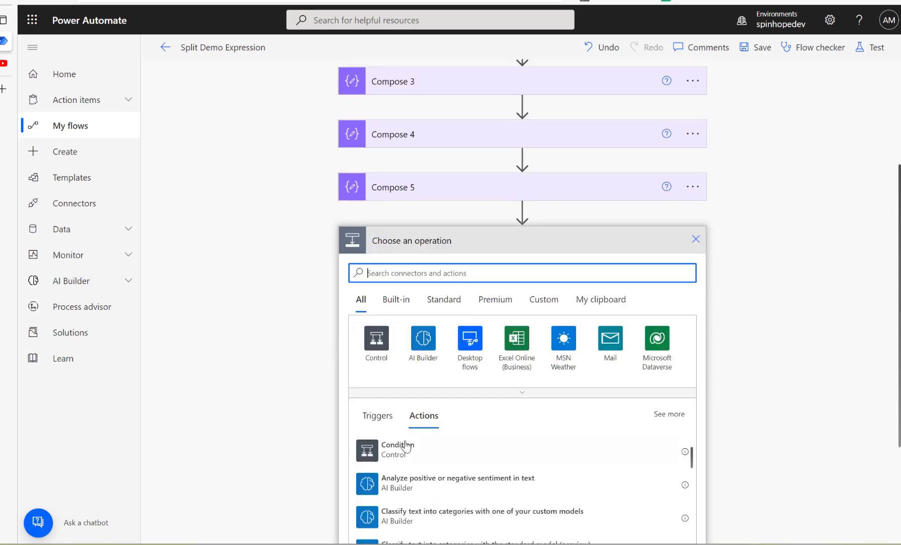
pyautogui.click(377, 348)
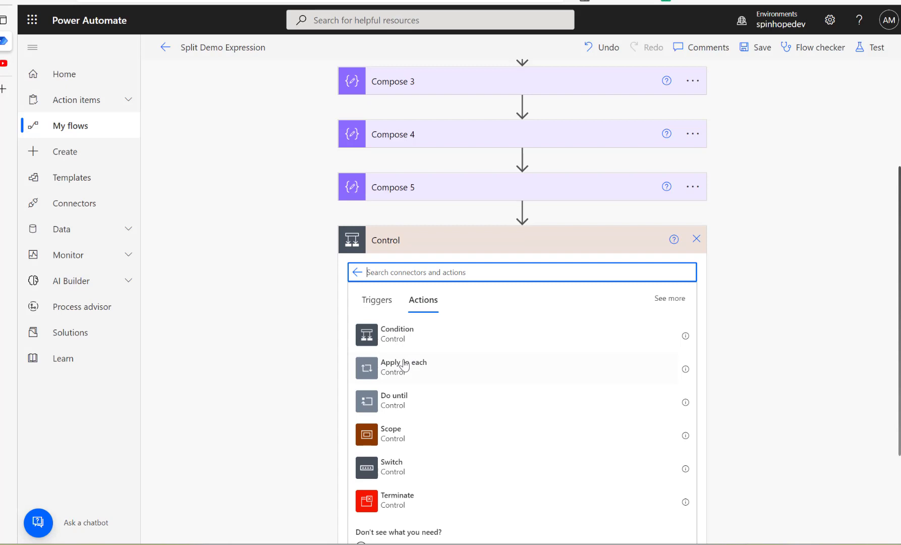
pyautogui.click(391, 367)
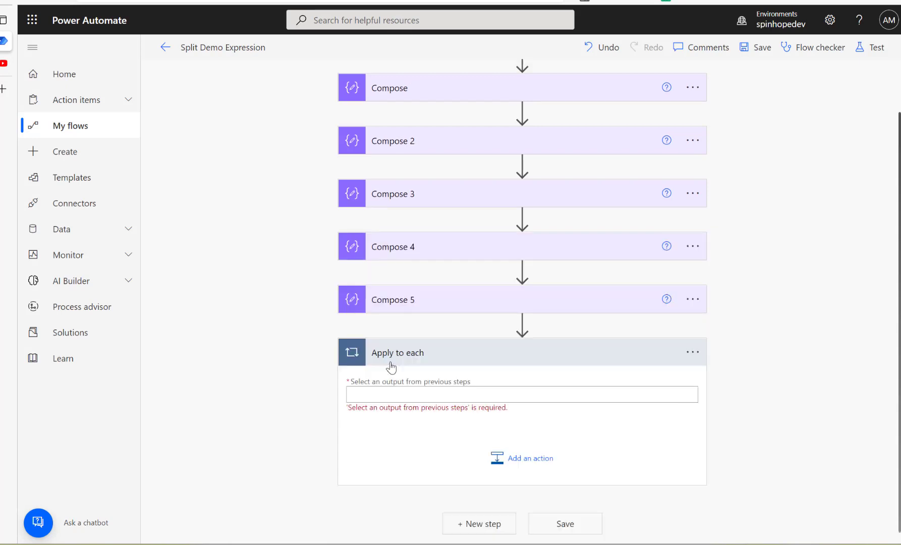
pyautogui.click(416, 392)
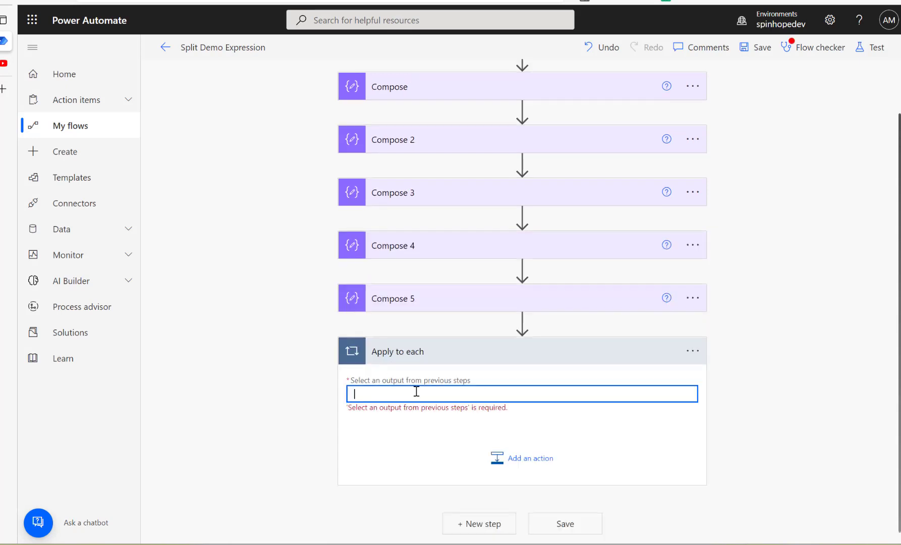
pyautogui.click(424, 141)
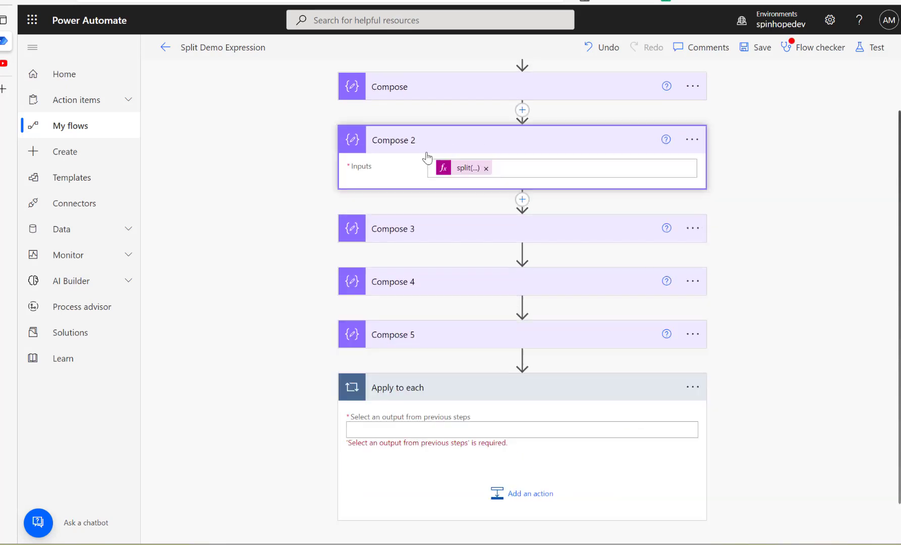
pyautogui.click(397, 426)
pyautogui.scroll(-2, 586, 434)
pyautogui.scroll(-1, 735, 509)
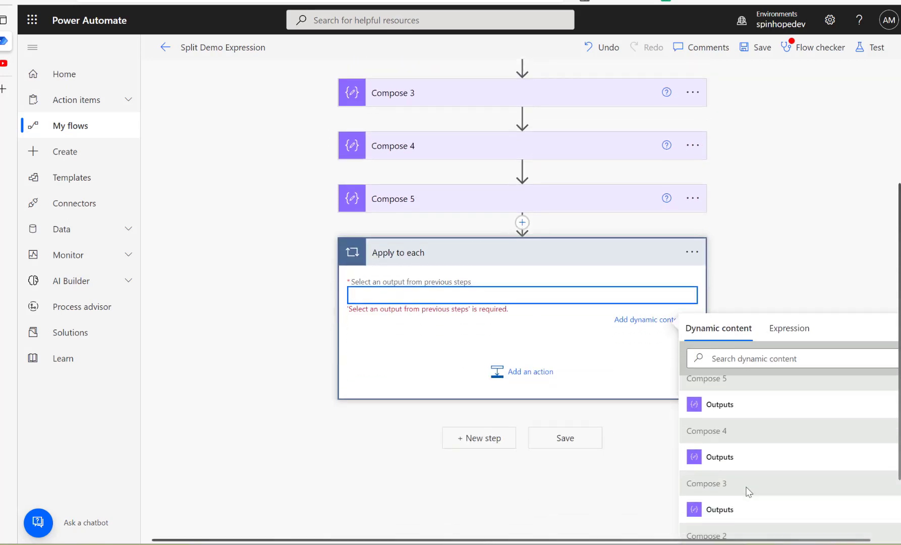
pyautogui.click(721, 520)
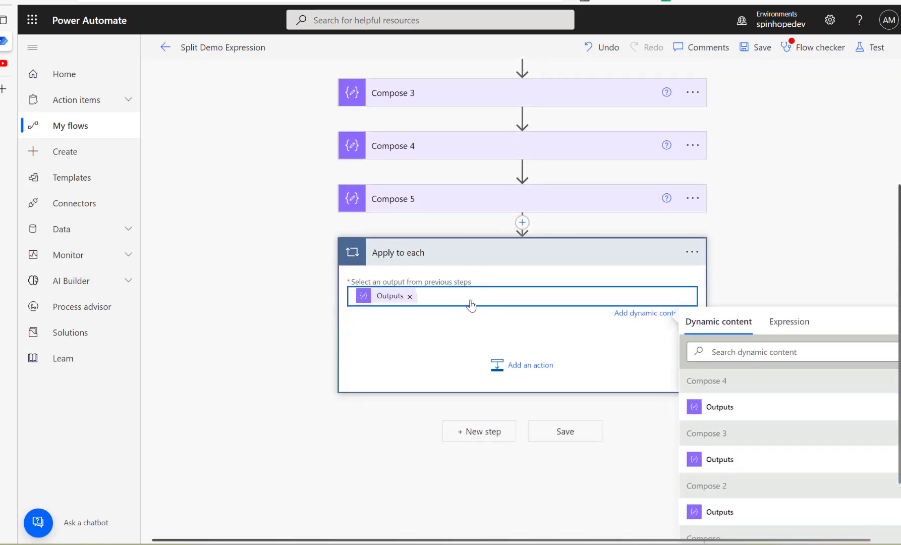
# - Add a Compose 6 action inside the loop with the expression item()
pyautogui.click(523, 369)
pyautogui.write('compose')
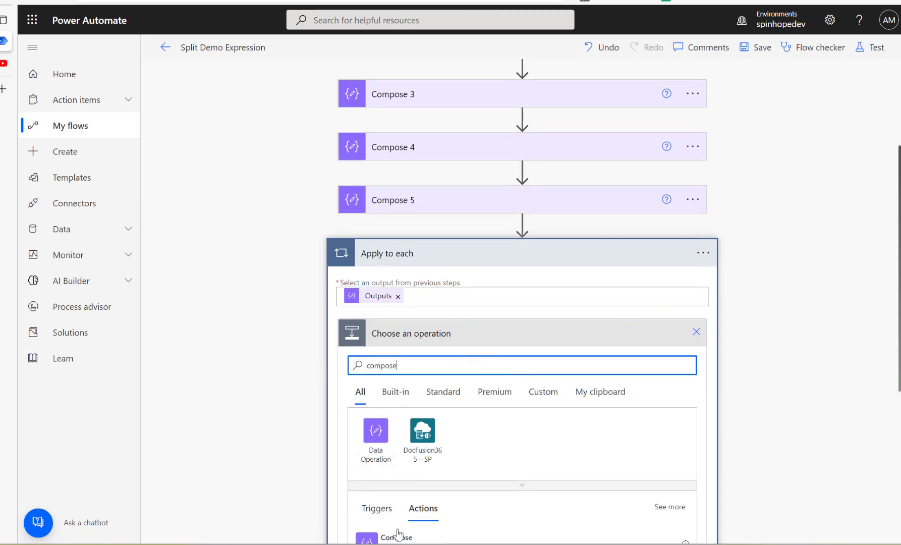
pyautogui.click(398, 536)
pyautogui.click(470, 393)
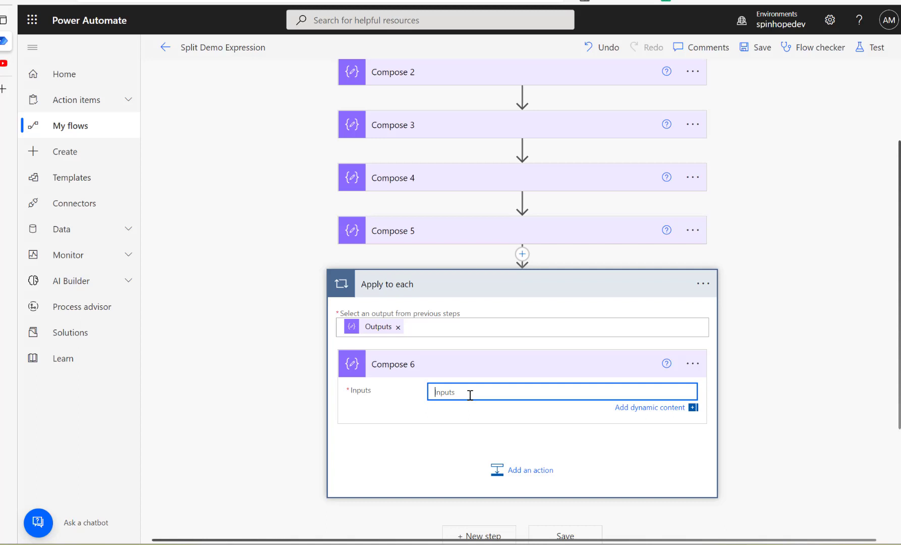
pyautogui.click(787, 419)
pyautogui.write('i')
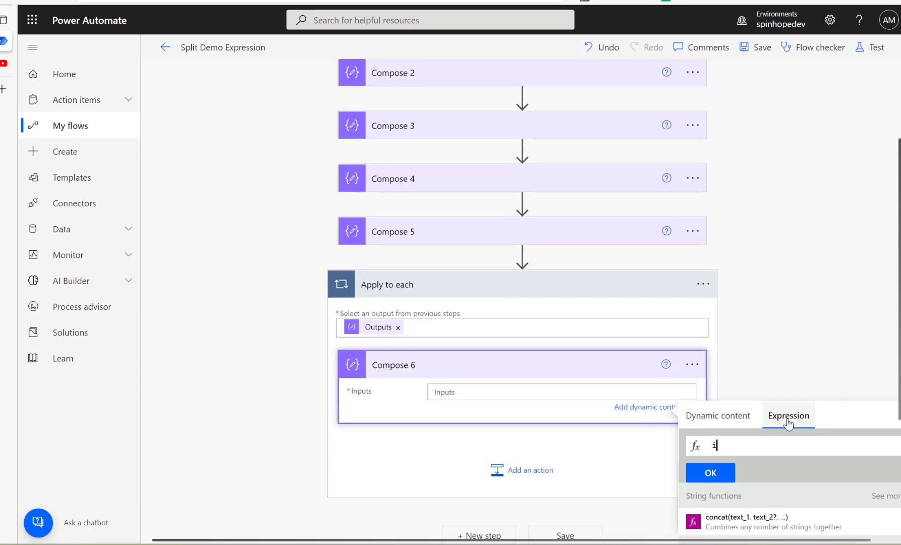
pyautogui.write('tem()')
pyautogui.click(711, 474)
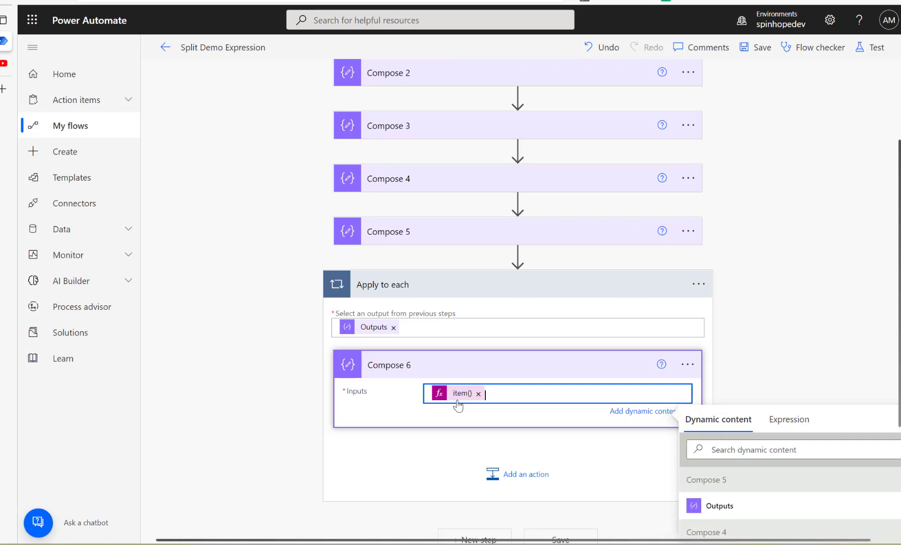
# - Save the flow and run a manual test
pyautogui.click(876, 48)
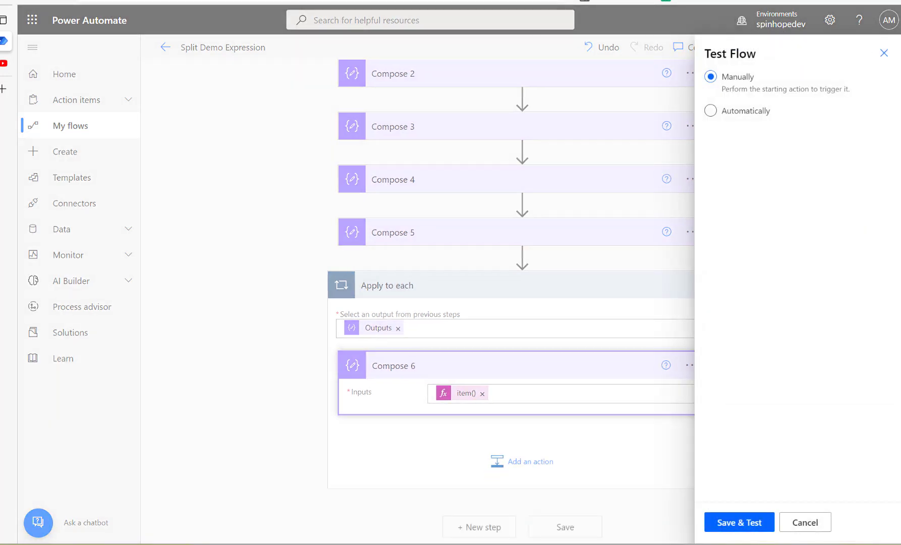
pyautogui.click(738, 523)
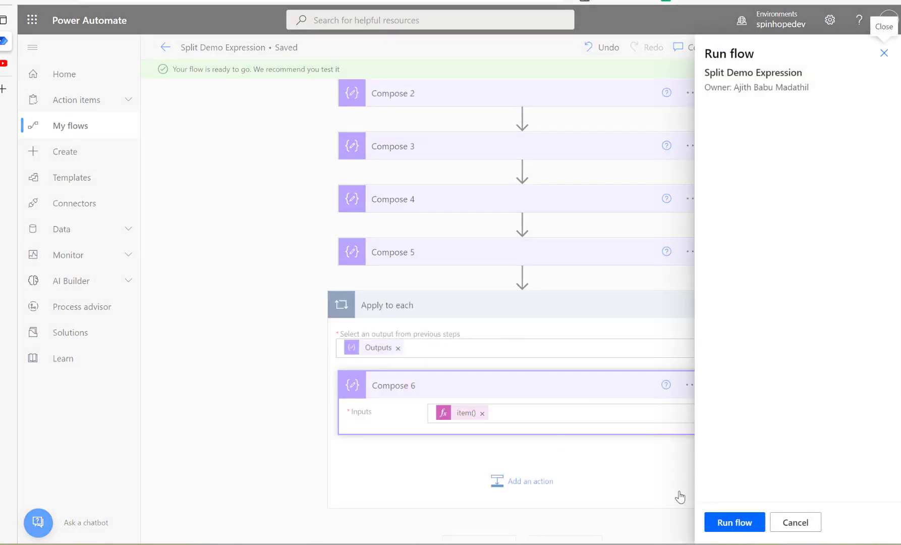
pyautogui.click(735, 525)
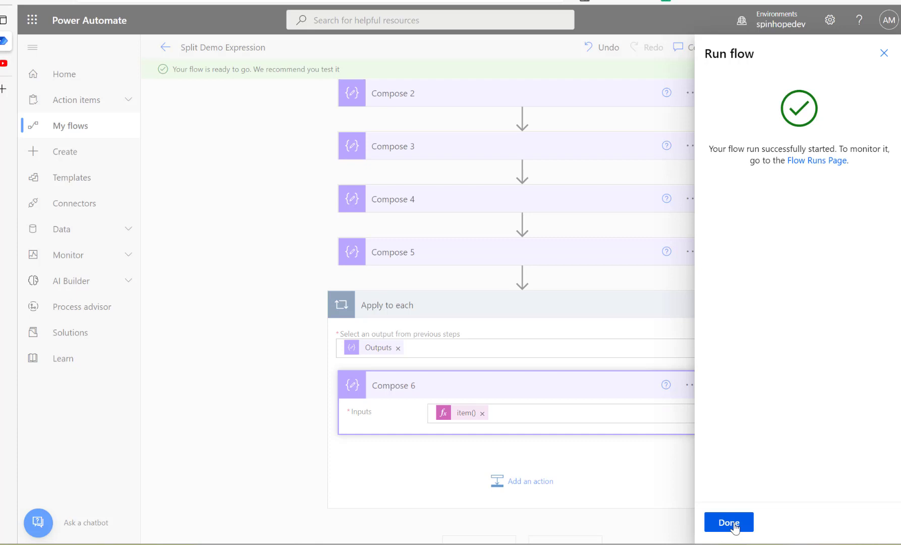
pyautogui.click(733, 524)
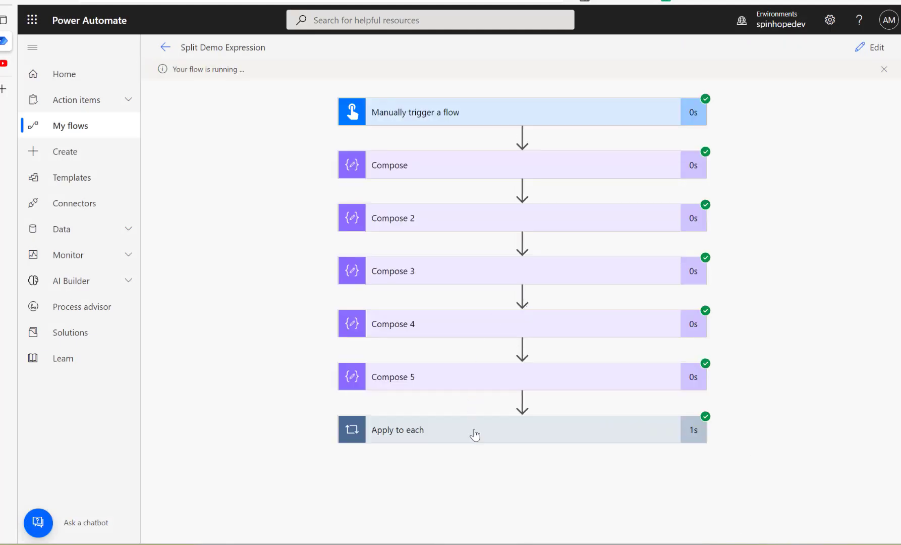
# - Expand the Apply to each results and view Compose 6's output for the first iteration
pyautogui.click(475, 434)
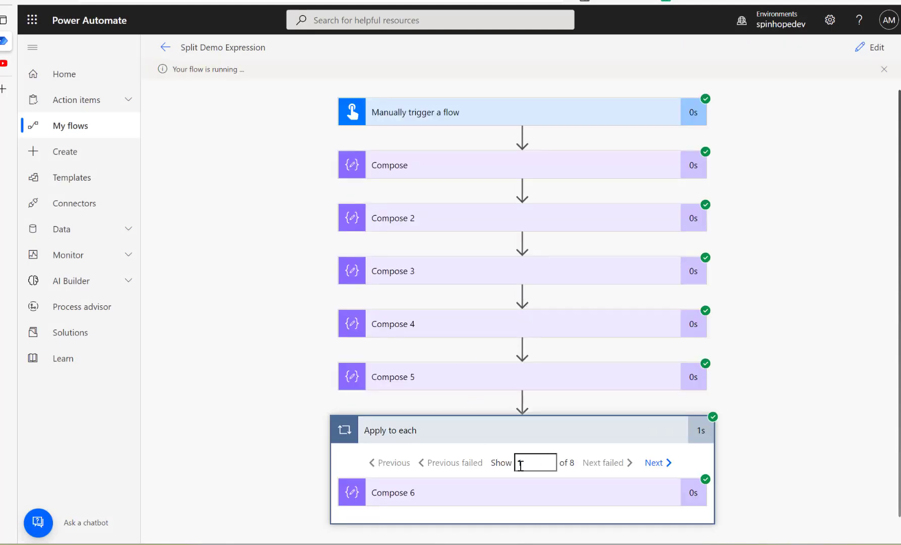
pyautogui.click(410, 174)
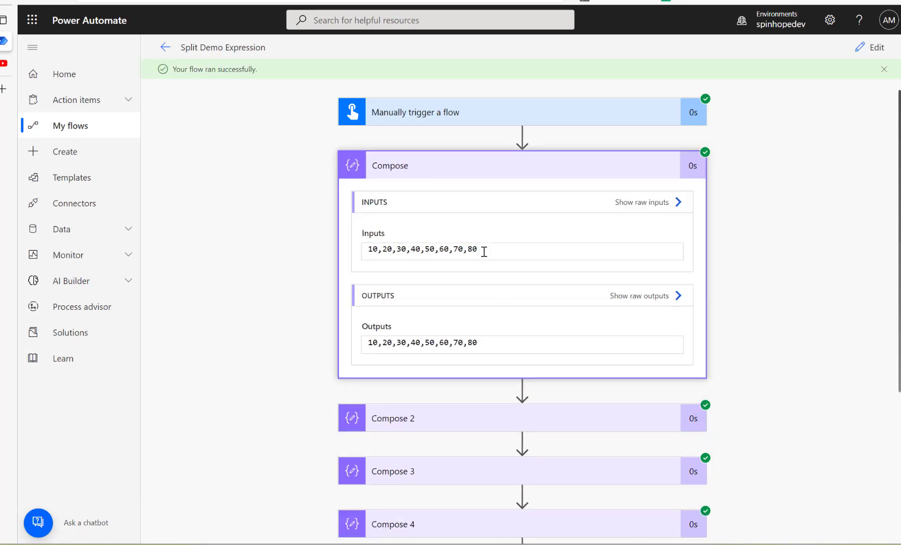
pyautogui.scroll(-4, 778, 316)
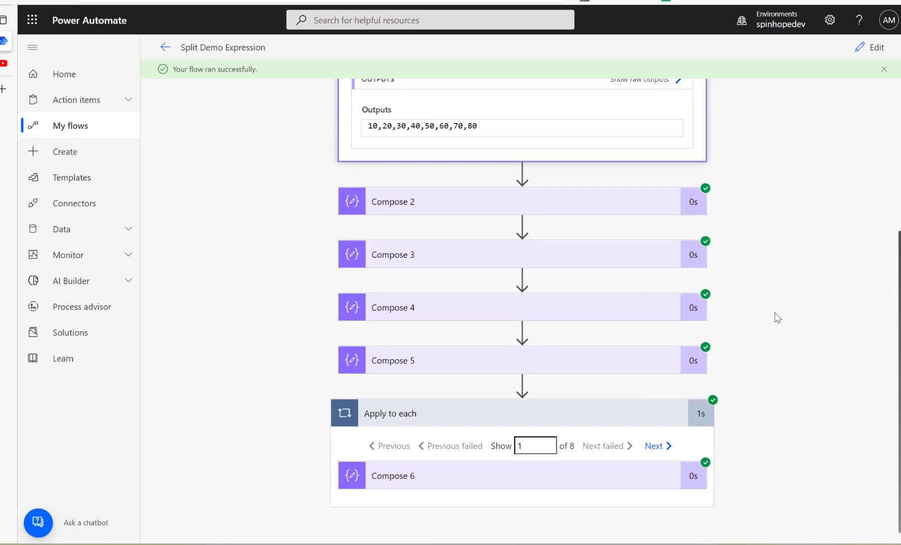
pyautogui.click(478, 479)
pyautogui.scroll(-4, 595, 447)
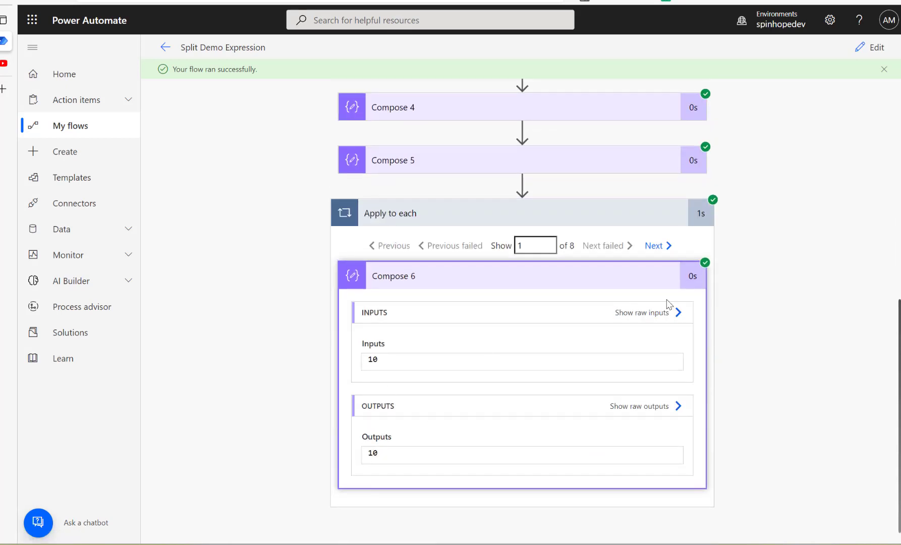
# - Step through loop iterations to iteration 6, then check Compose 5 and Compose 4's output of 80
pyautogui.click(655, 247)
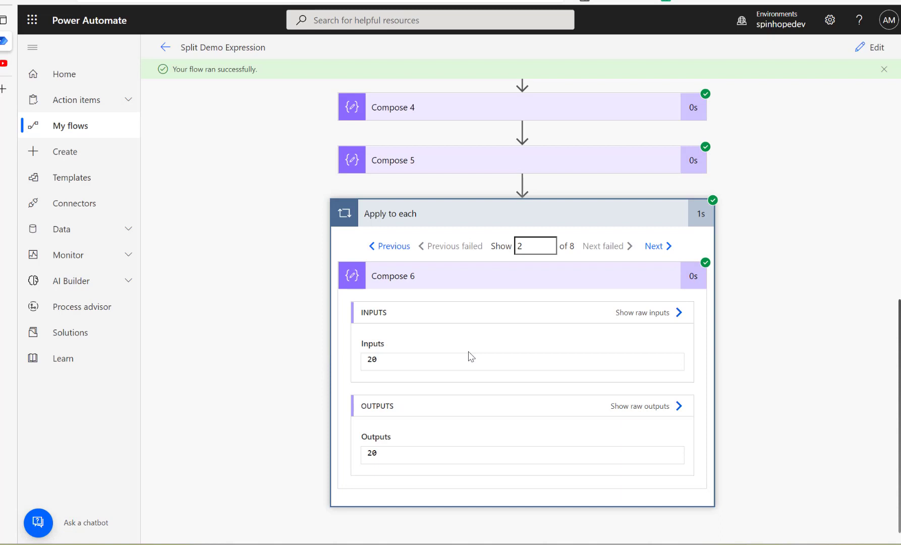
pyautogui.click(655, 247)
pyautogui.moveTo(522, 247); pyautogui.dragTo(460, 240)
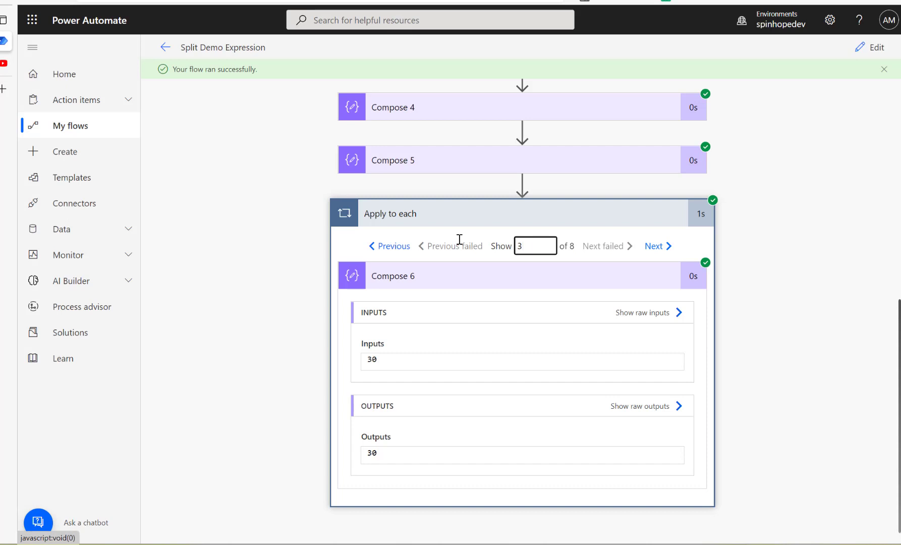
pyautogui.moveTo(528, 246); pyautogui.dragTo(505, 246)
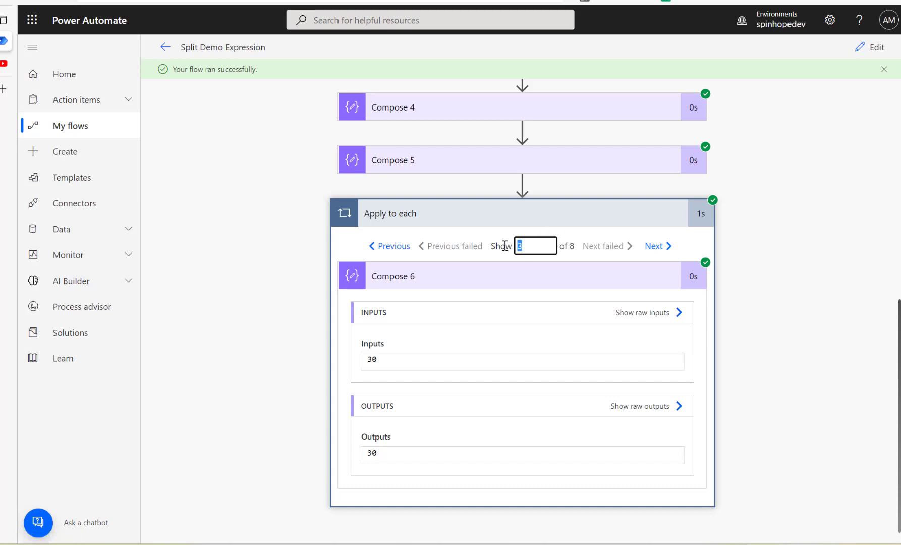
pyautogui.write('7')
pyautogui.moveTo(530, 246); pyautogui.dragTo(499, 245)
pyautogui.press('Return')
pyautogui.click(443, 169)
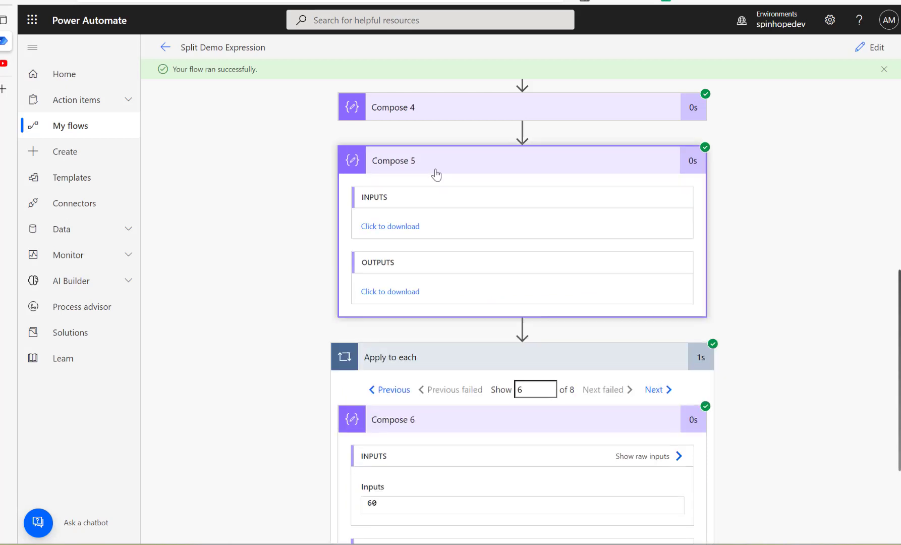
pyautogui.click(412, 112)
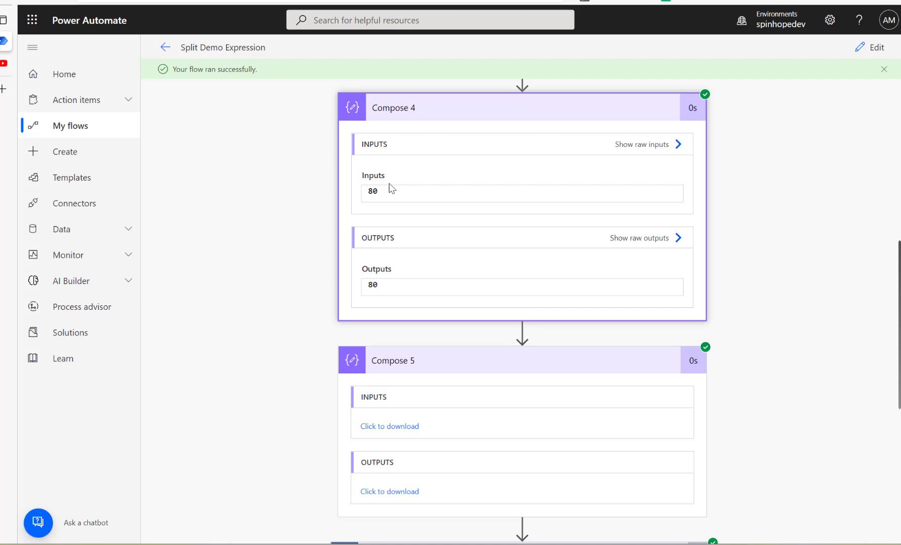
# - Return to editing and review the split, first, last and outputs expressions in Compose 2–5
pyautogui.click(869, 48)
pyautogui.click(435, 306)
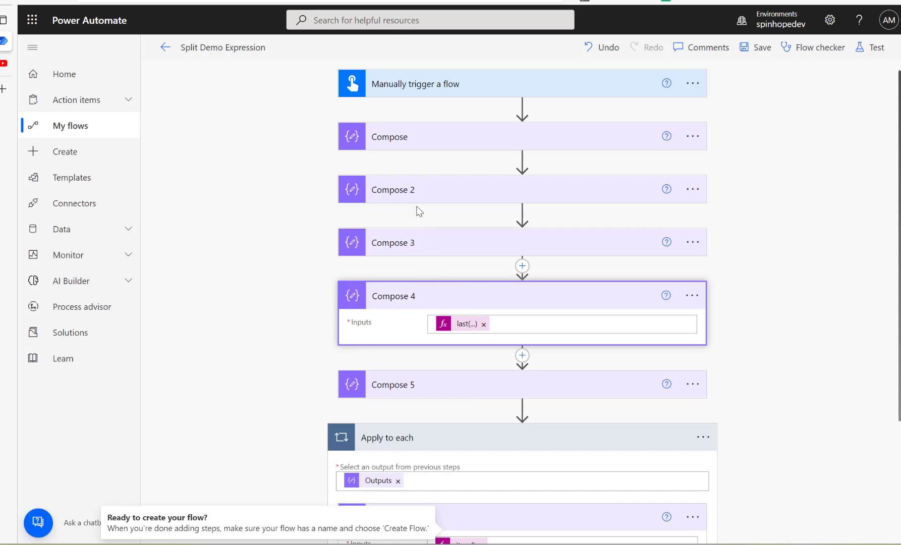
pyautogui.click(417, 189)
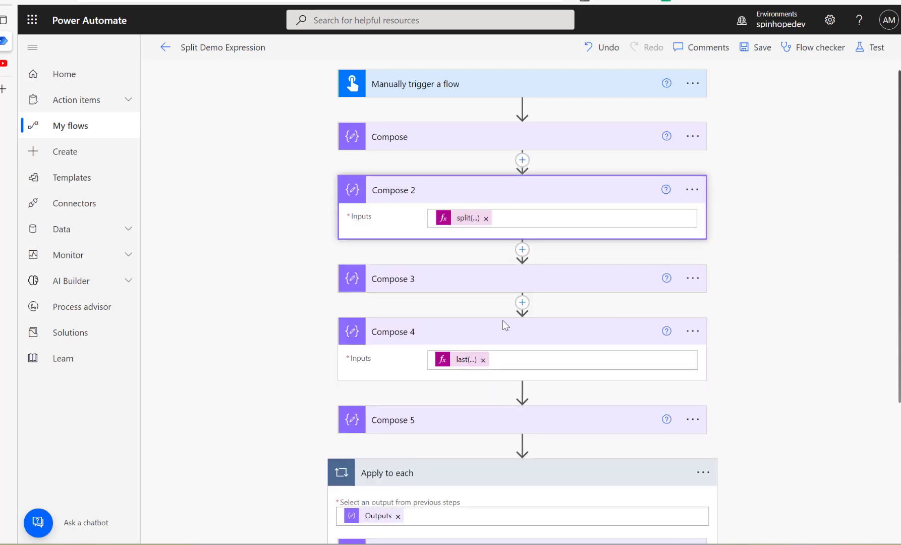
pyautogui.click(446, 277)
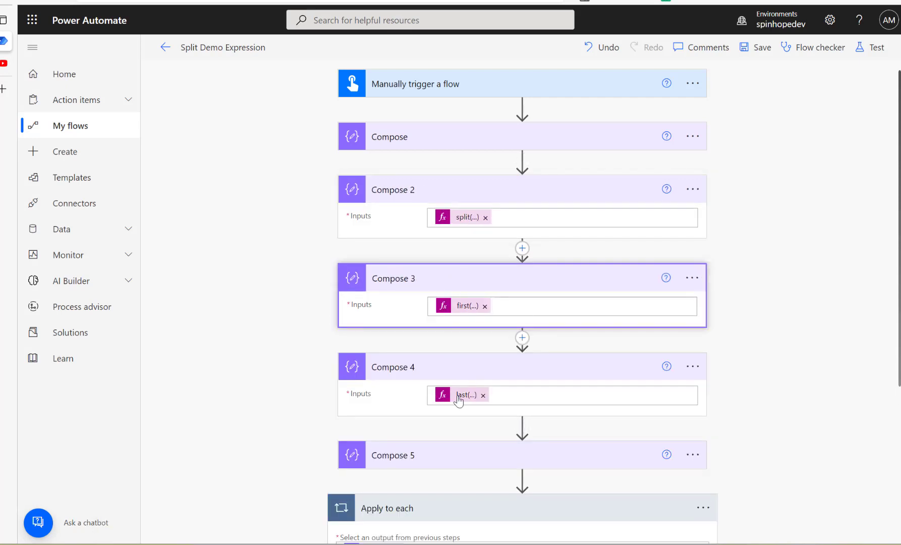
pyautogui.click(455, 456)
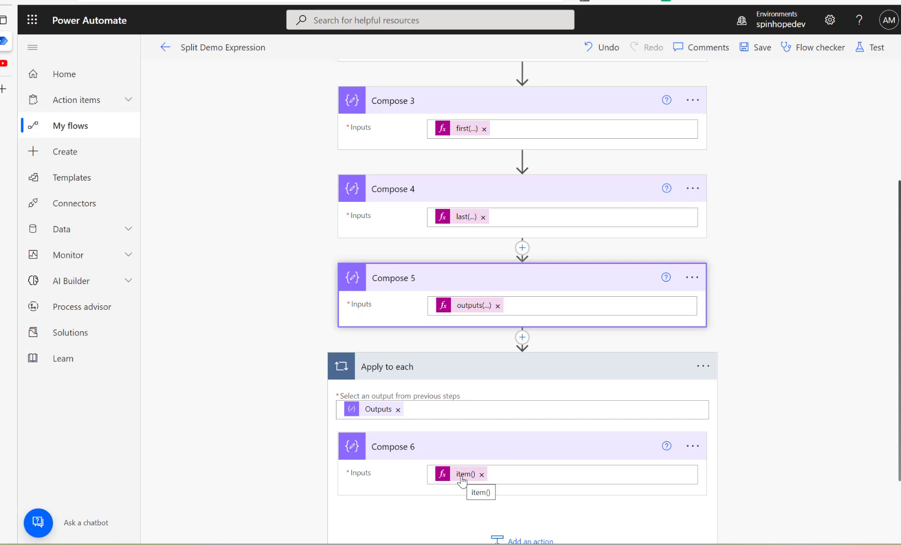
# - Open Compose 5's outputs('Compose_2')?[11] expression and place the cursor at the [11] index
pyautogui.click(461, 308)
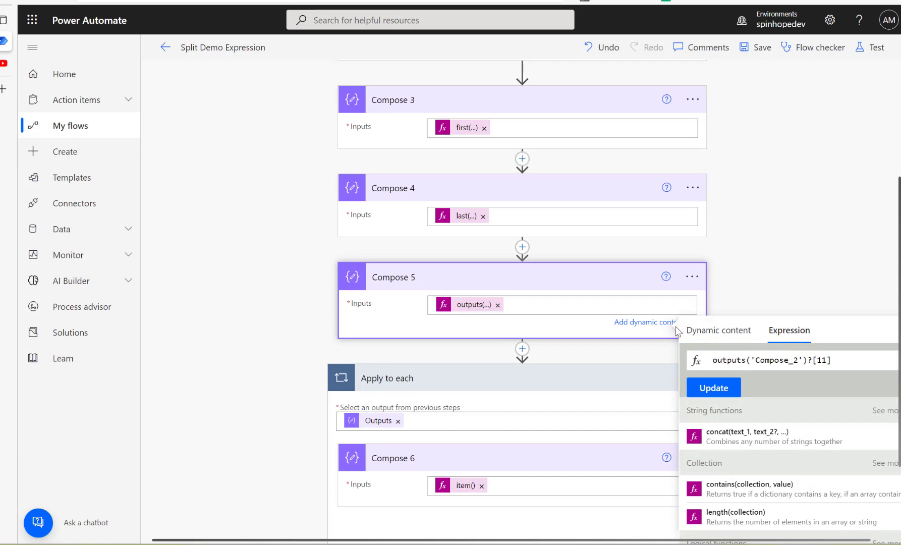
pyautogui.scroll(4, 523, 254)
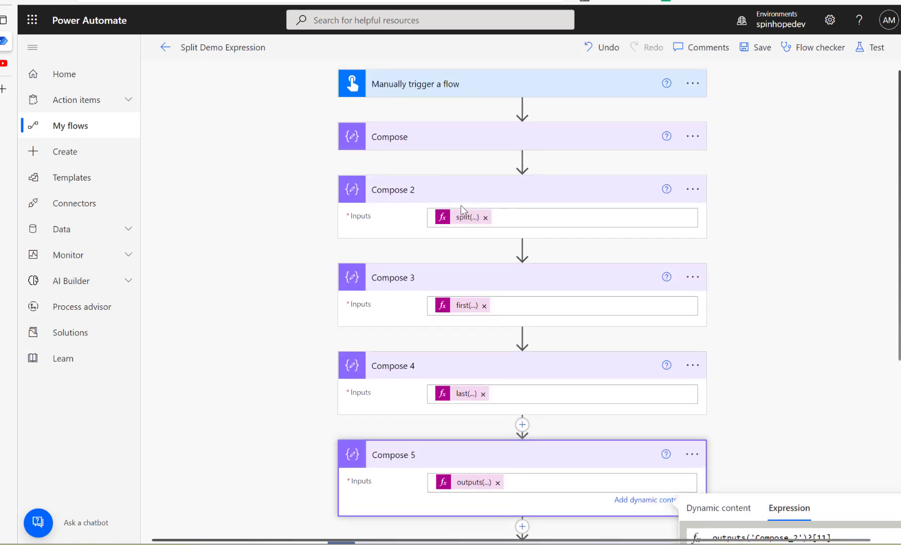
pyautogui.scroll(-5, 743, 292)
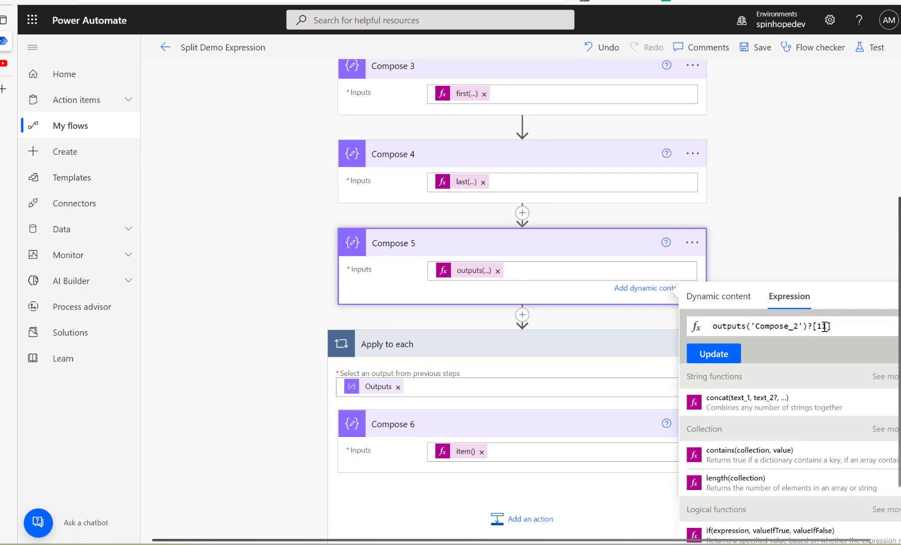
pyautogui.click(825, 327)
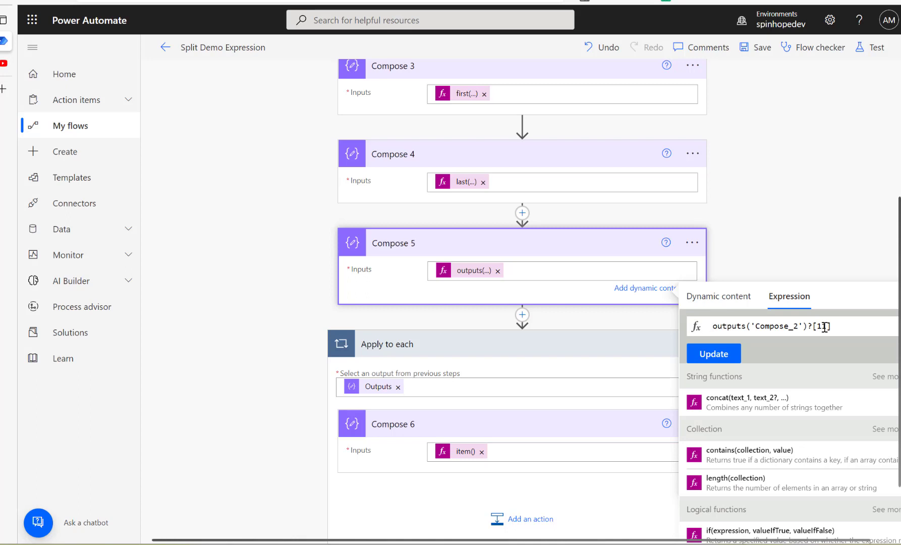